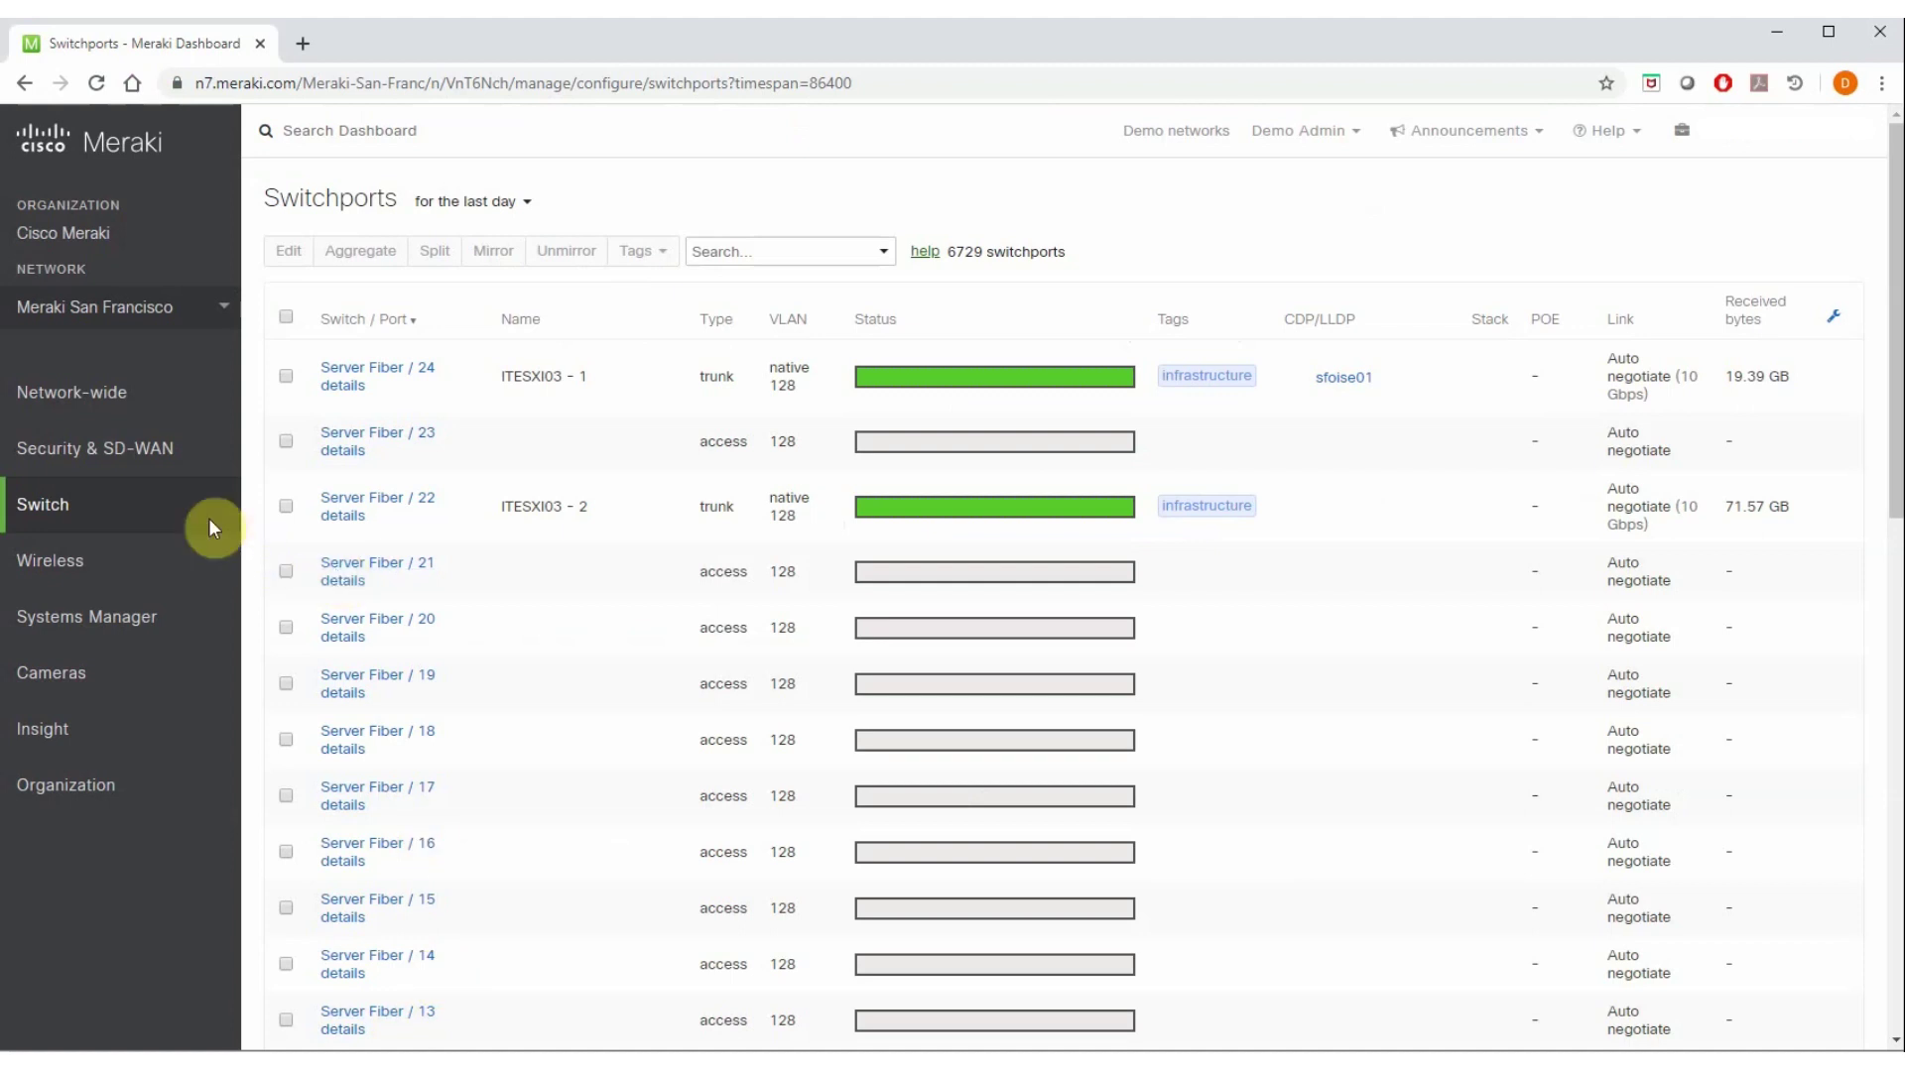
Step: Review the columns that can be added to the switchports table, leaving the selection as it is
{"action": "mouse_move", "coordinate": [209, 510]}
{"action": "left_click", "coordinate": [1836, 321]}
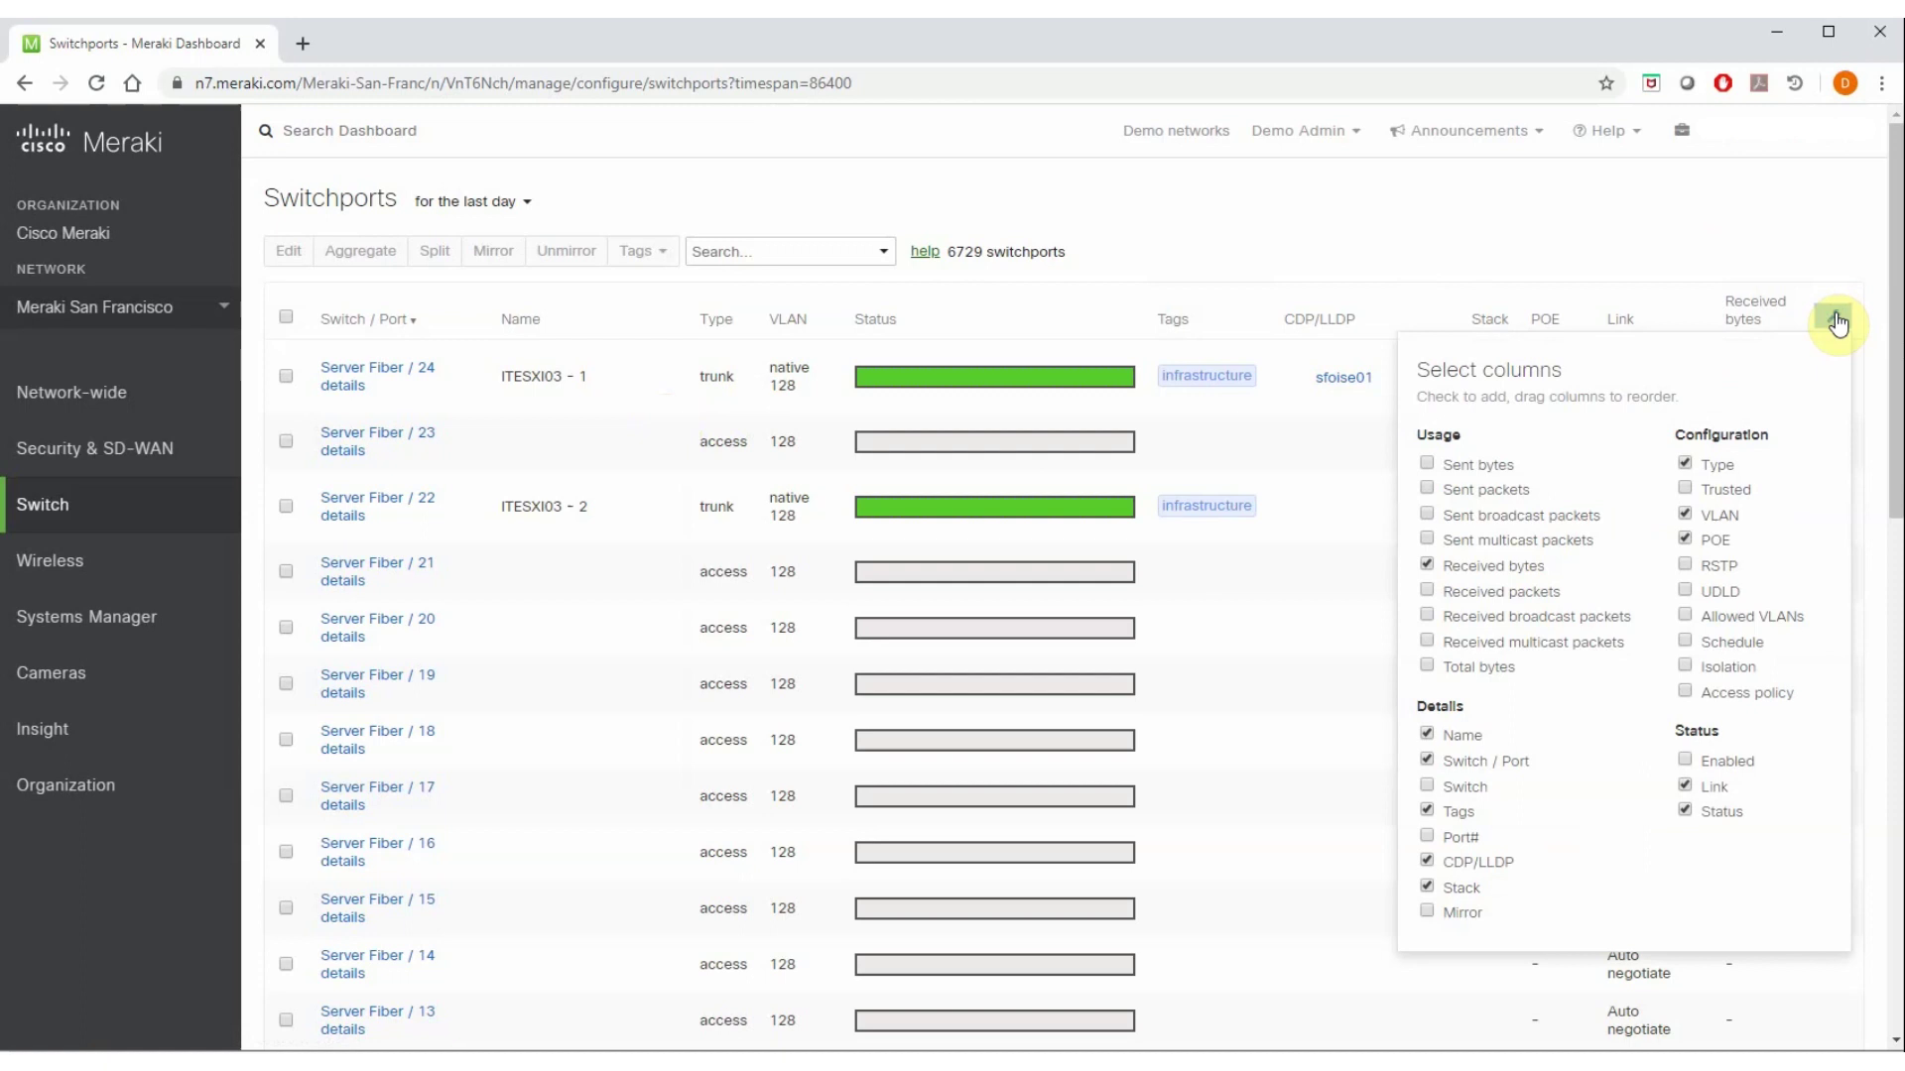
{"action": "left_click", "coordinate": [1500, 224]}
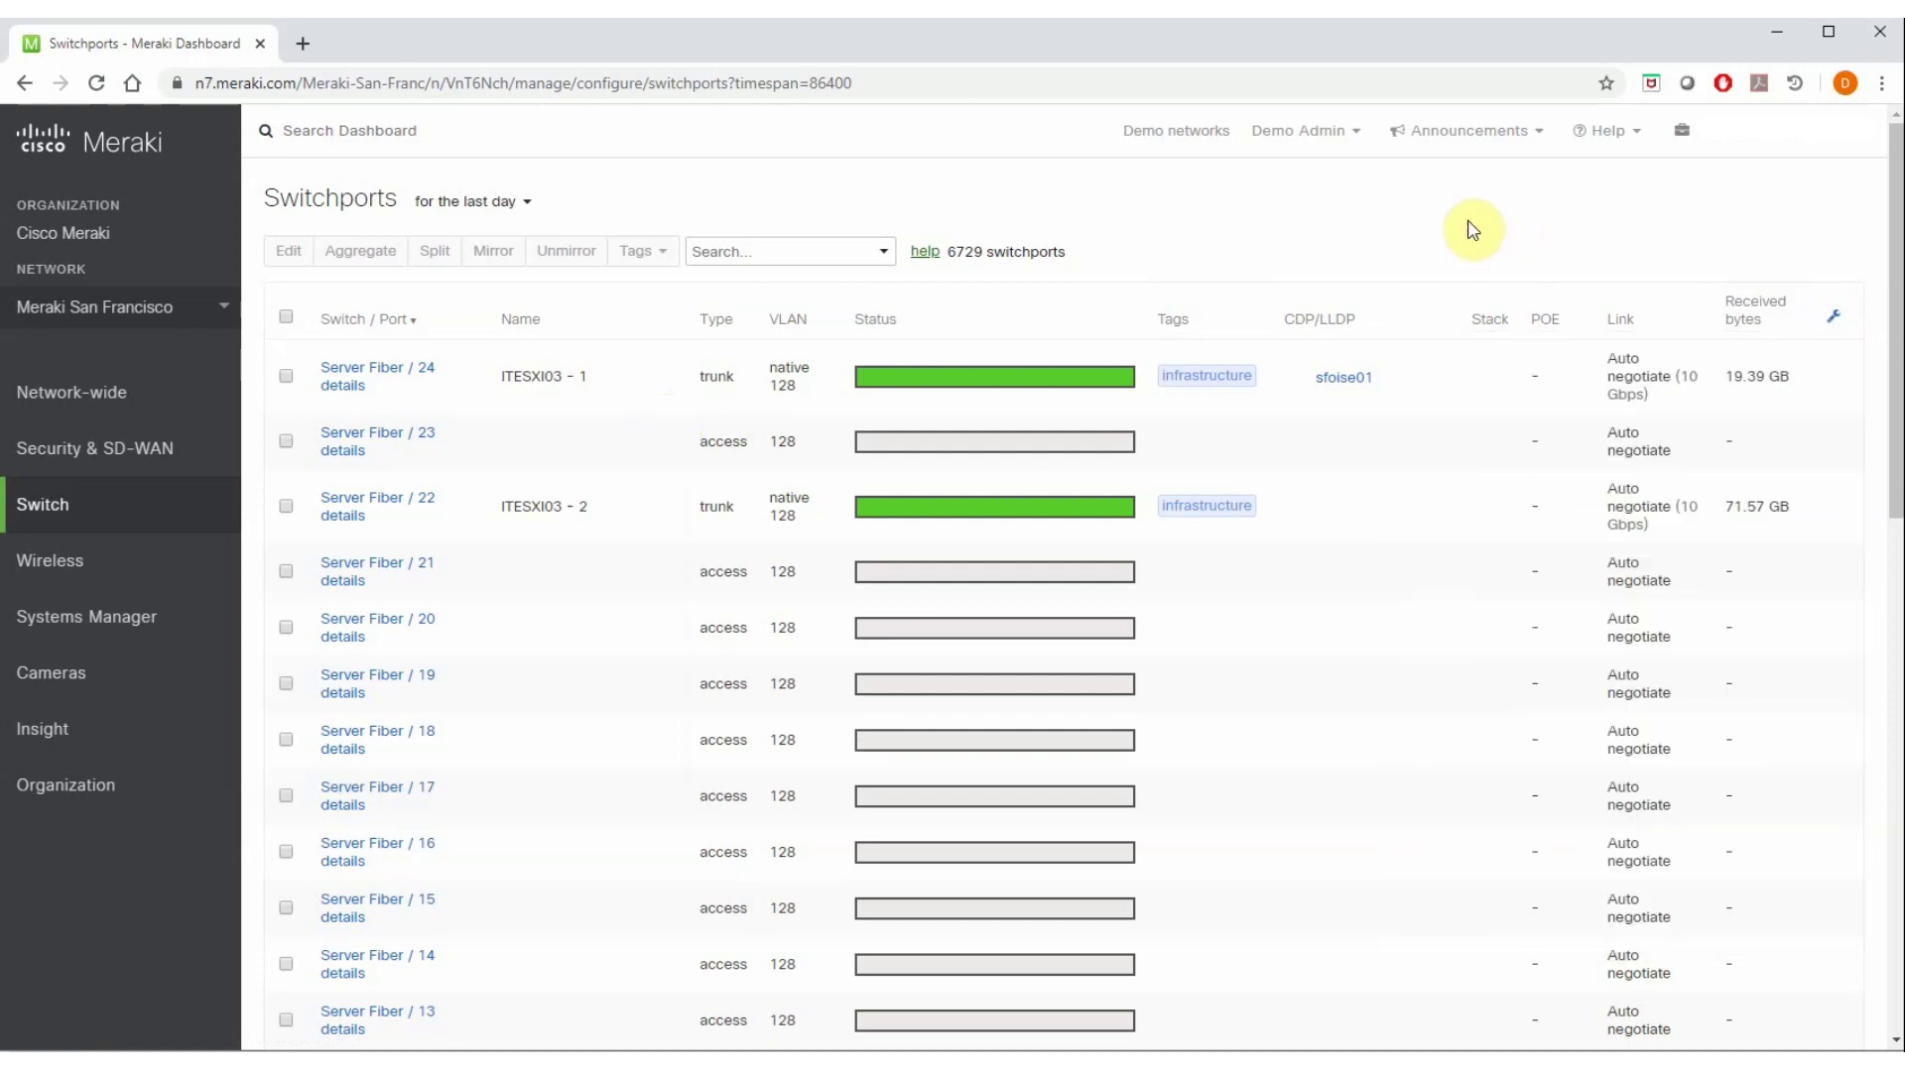
Step: Filter the switchports list to ports 1-6 on VLAN 128
{"action": "left_click", "coordinate": [767, 251]}
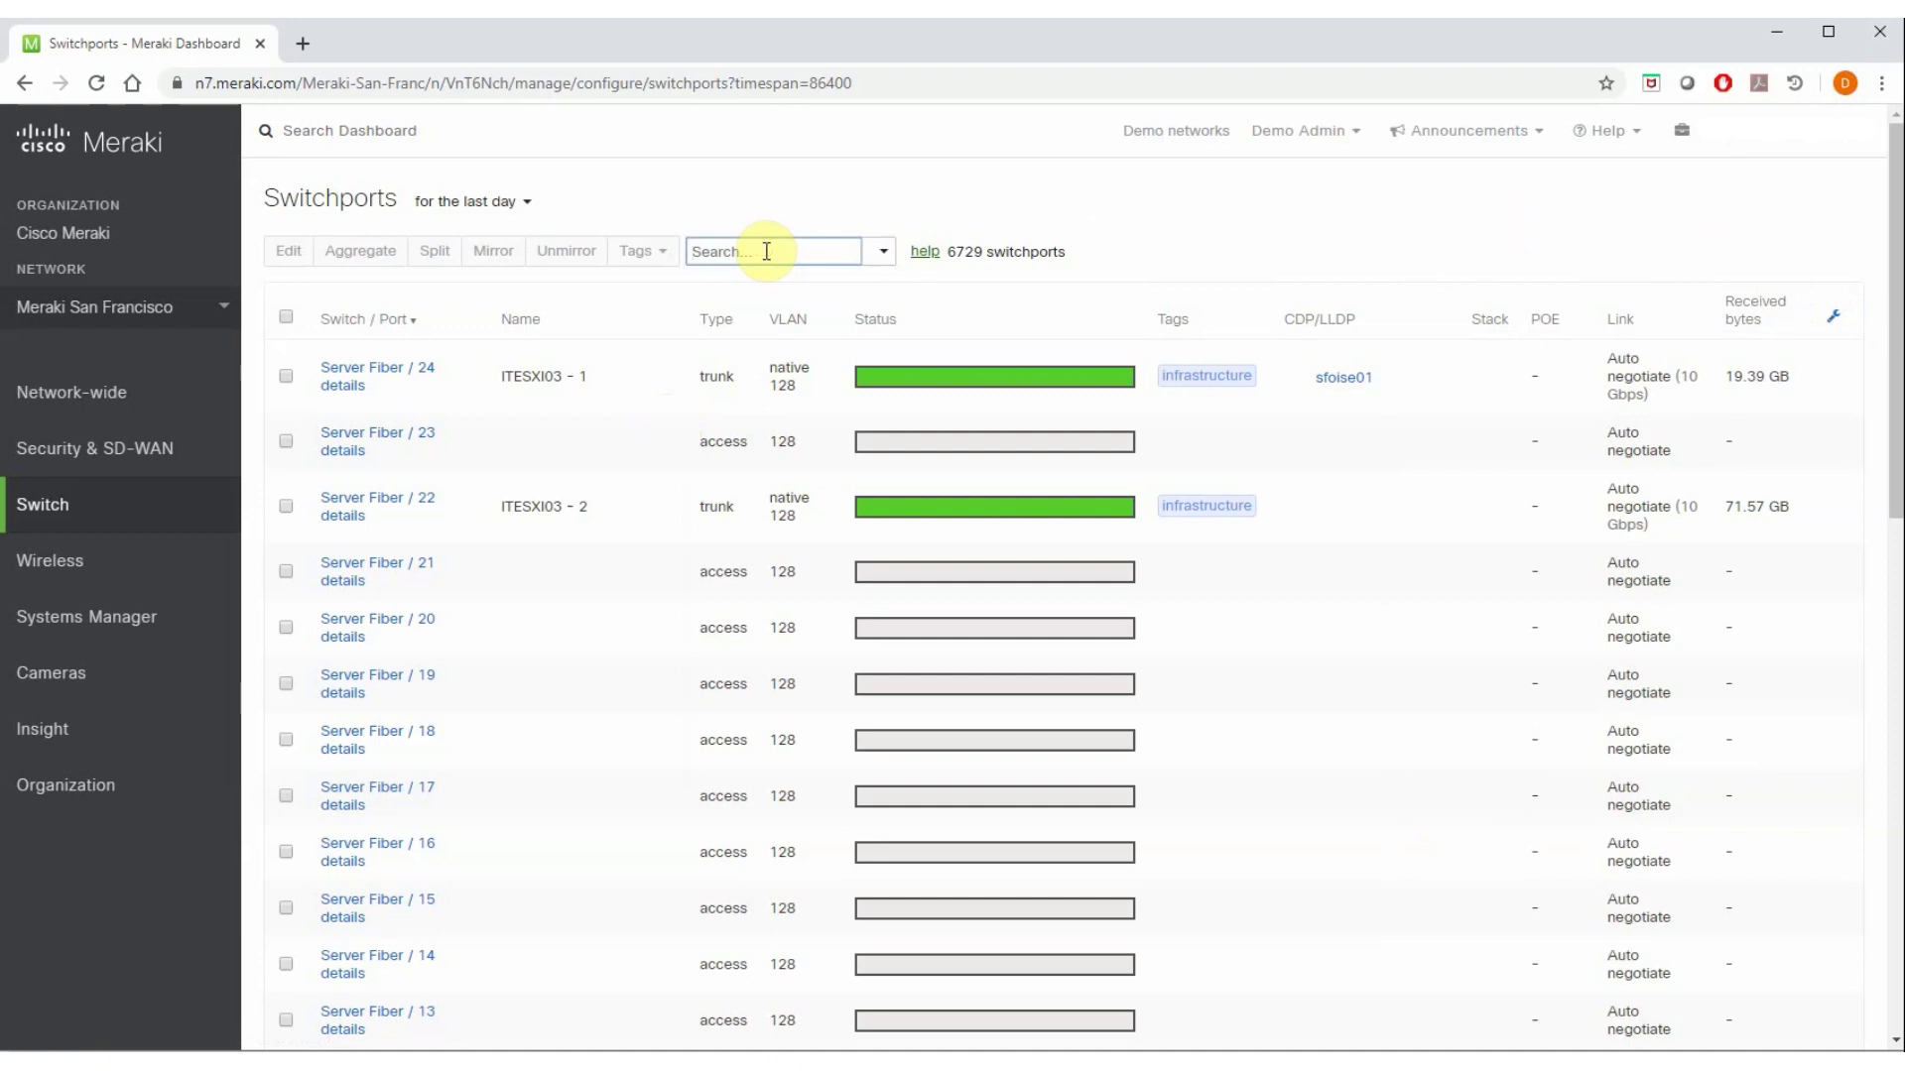
{"action": "type", "text": "1-6"}
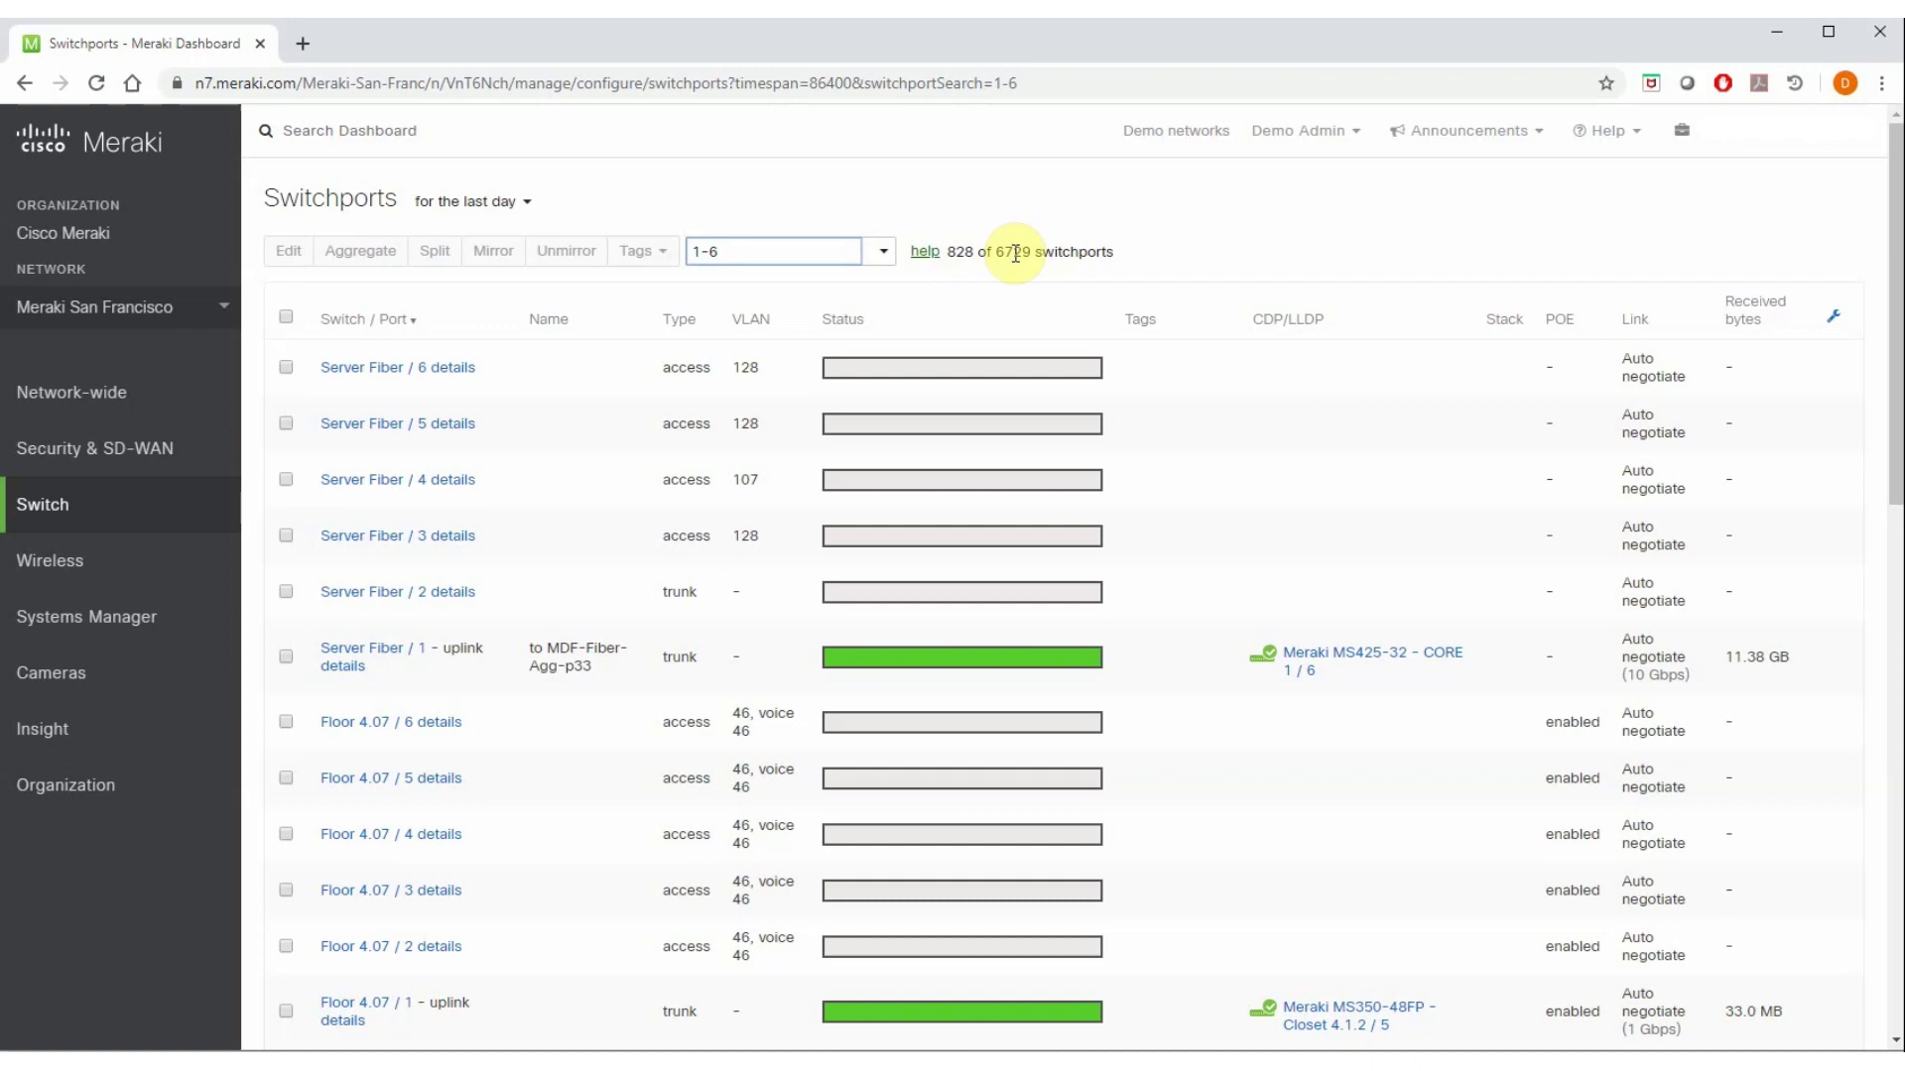
{"action": "left_click", "coordinate": [883, 253]}
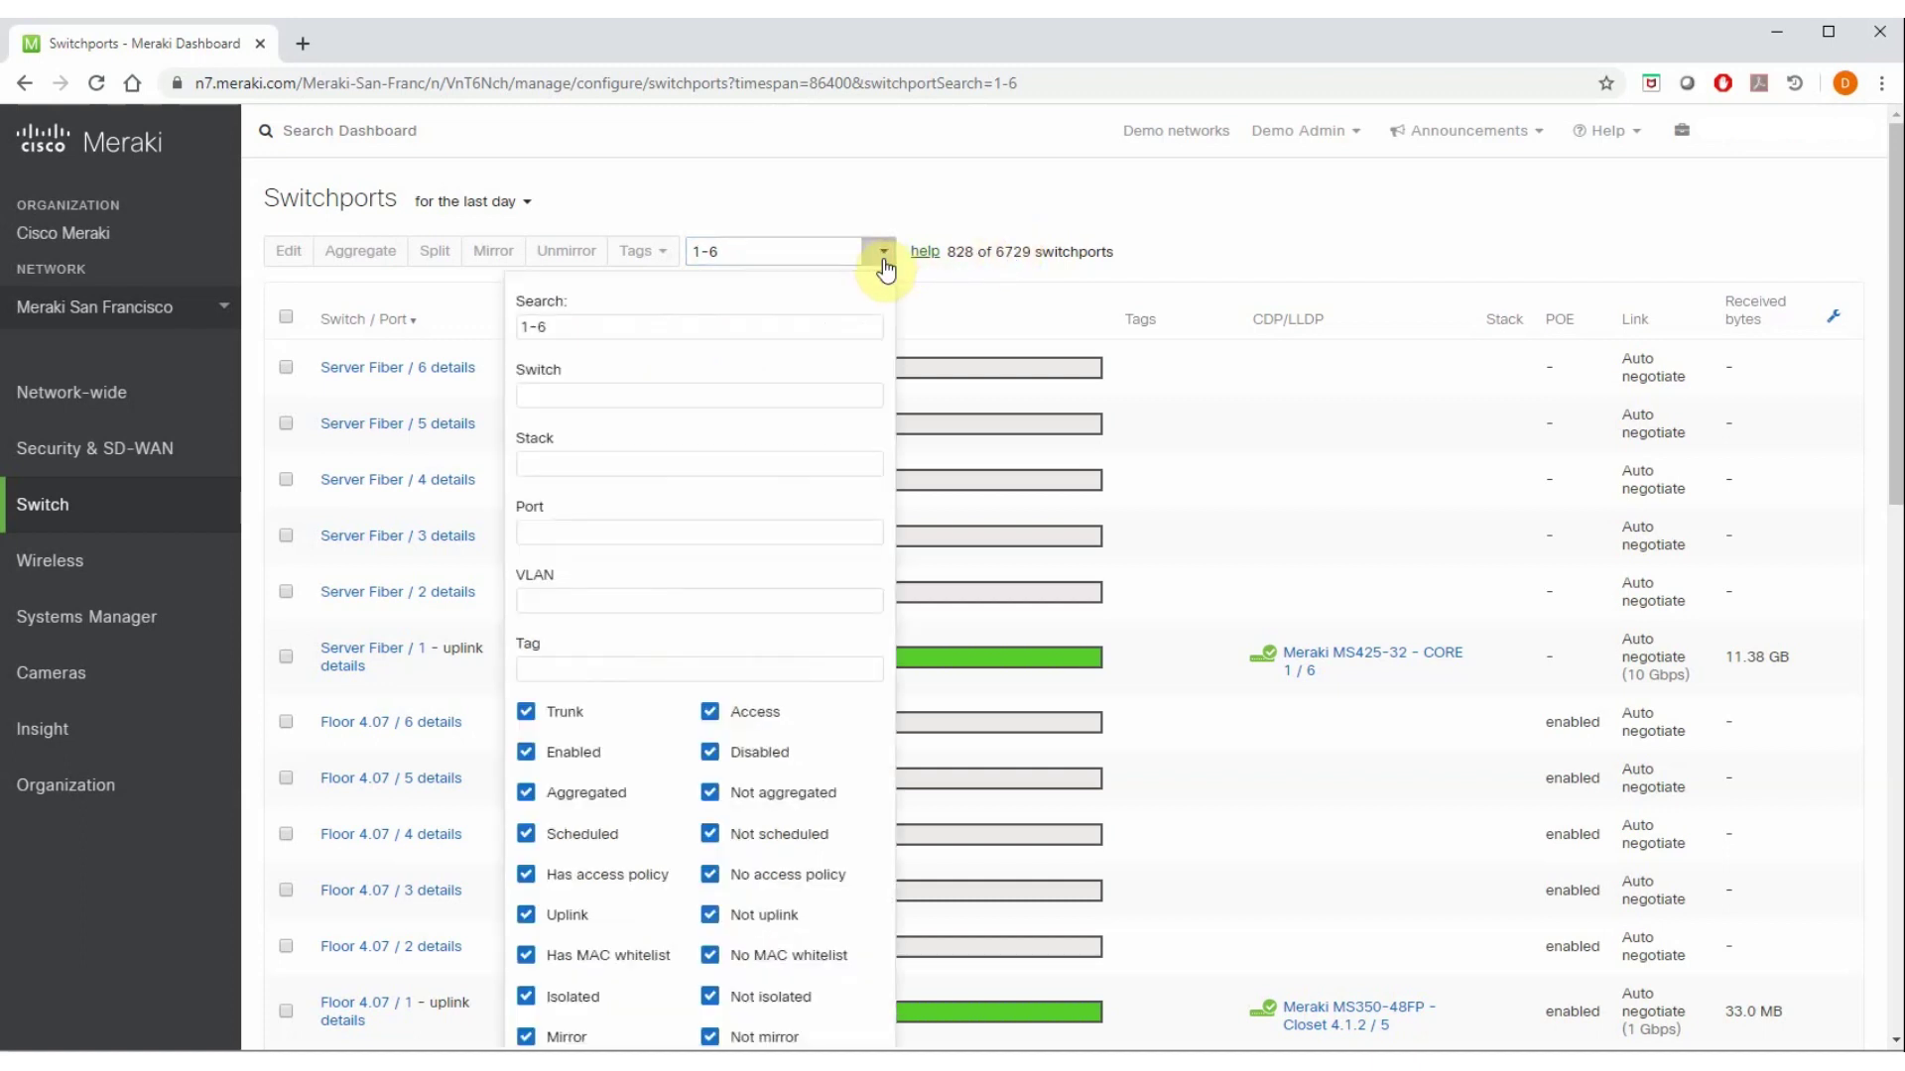
{"action": "left_click", "coordinate": [588, 598]}
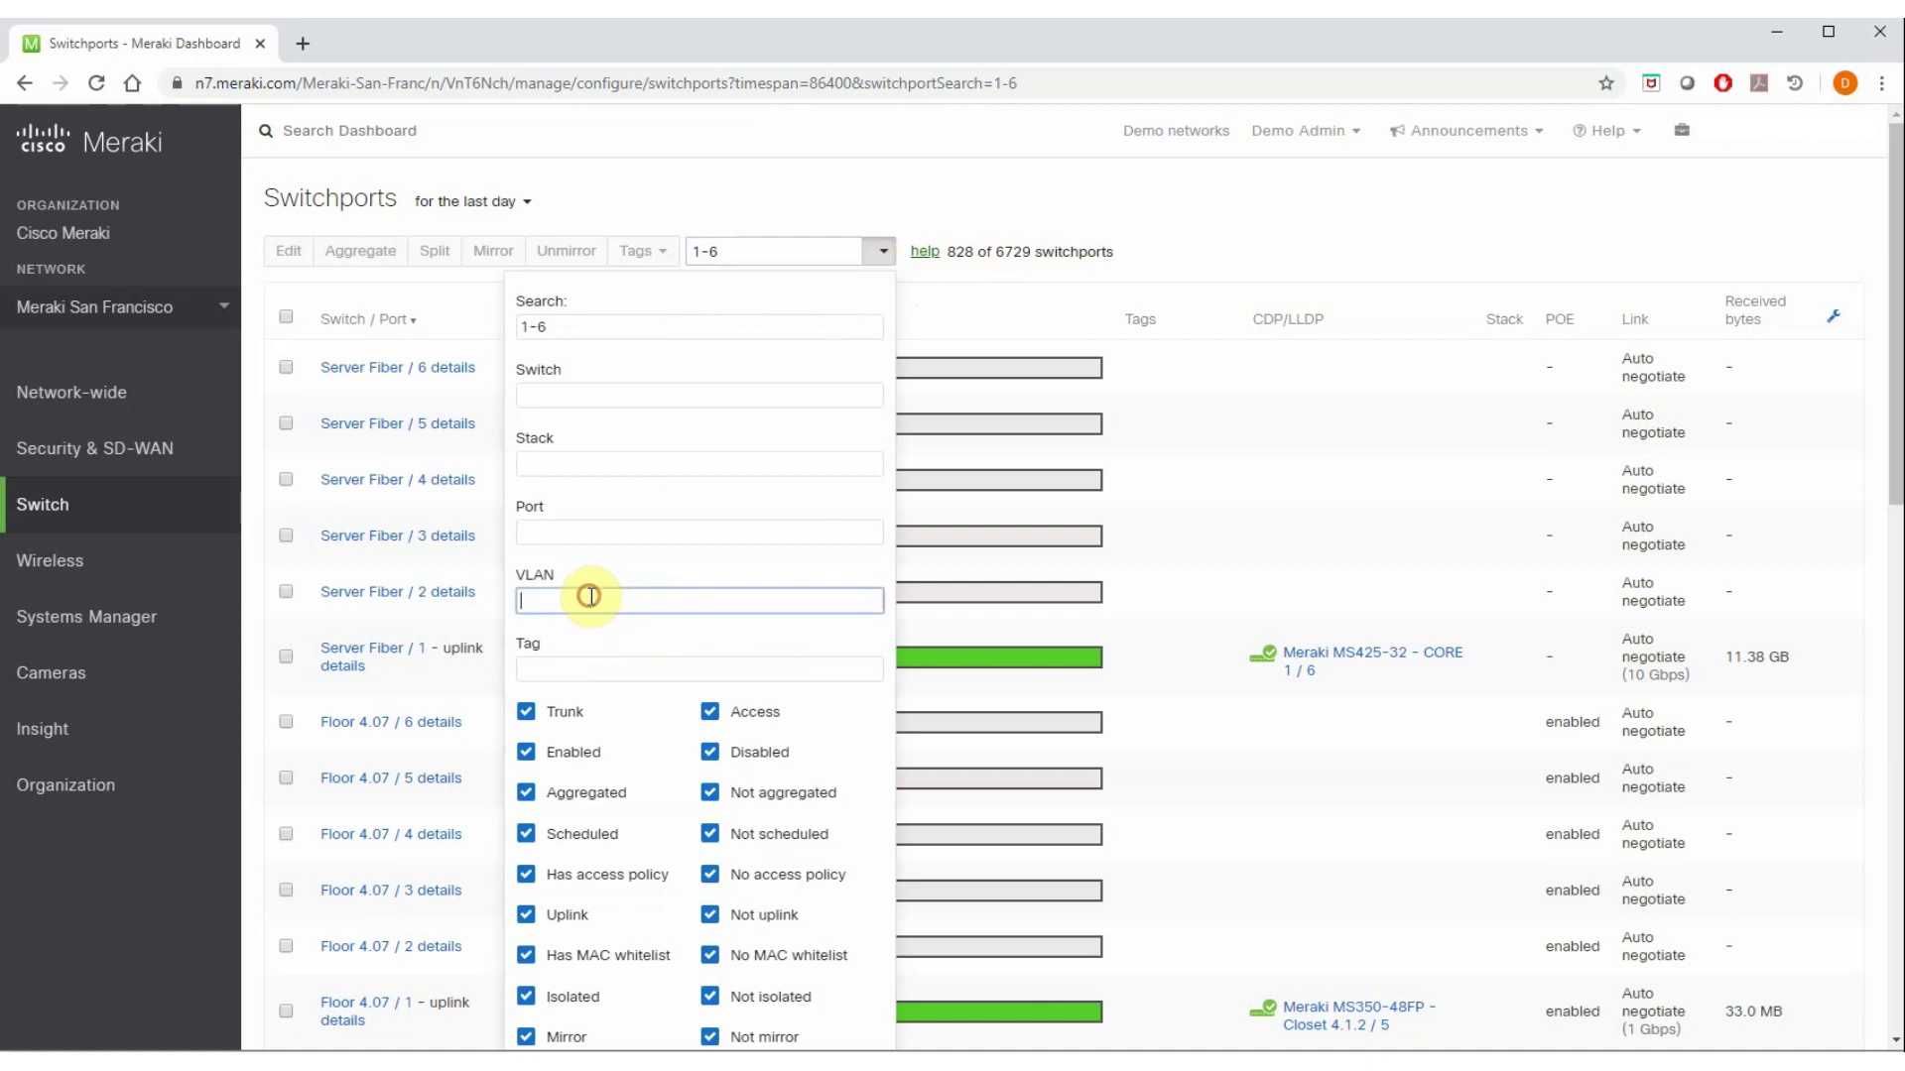
{"action": "type", "text": "128"}
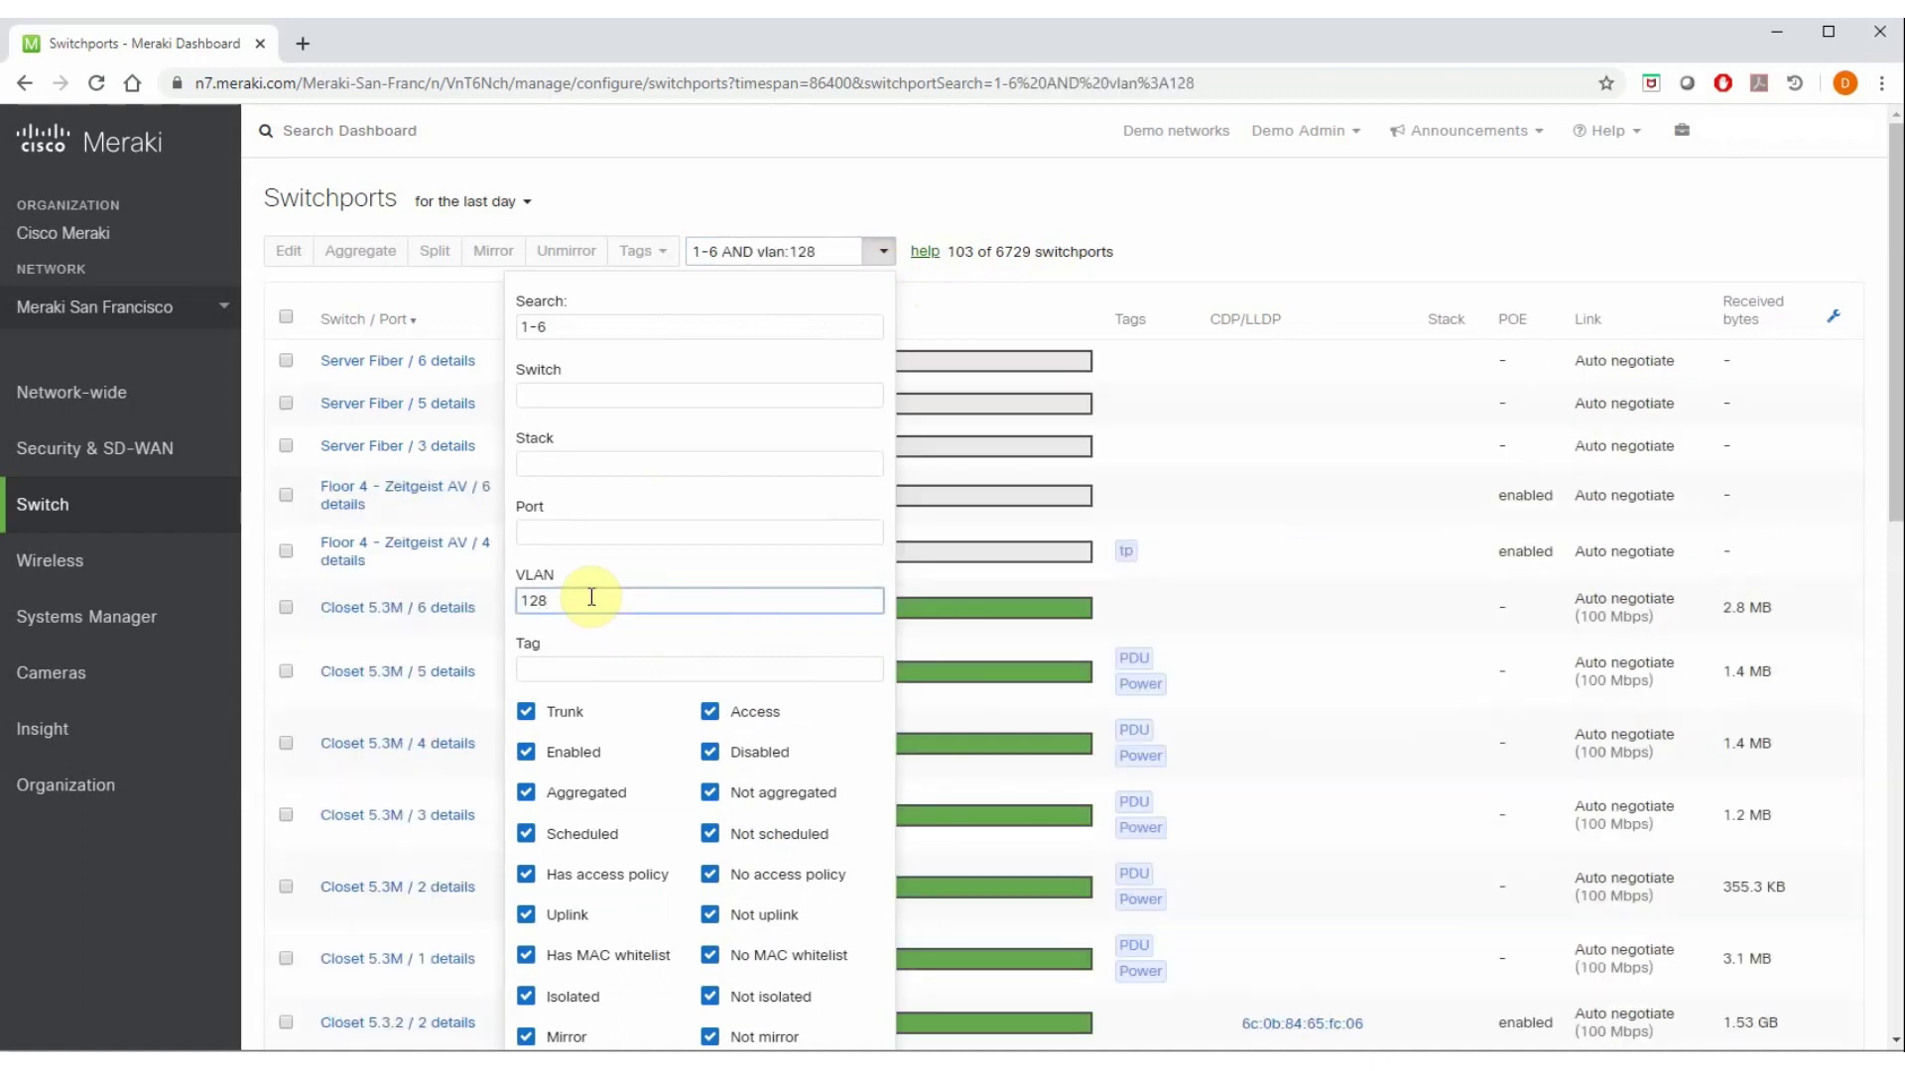
{"action": "left_click", "coordinate": [961, 197]}
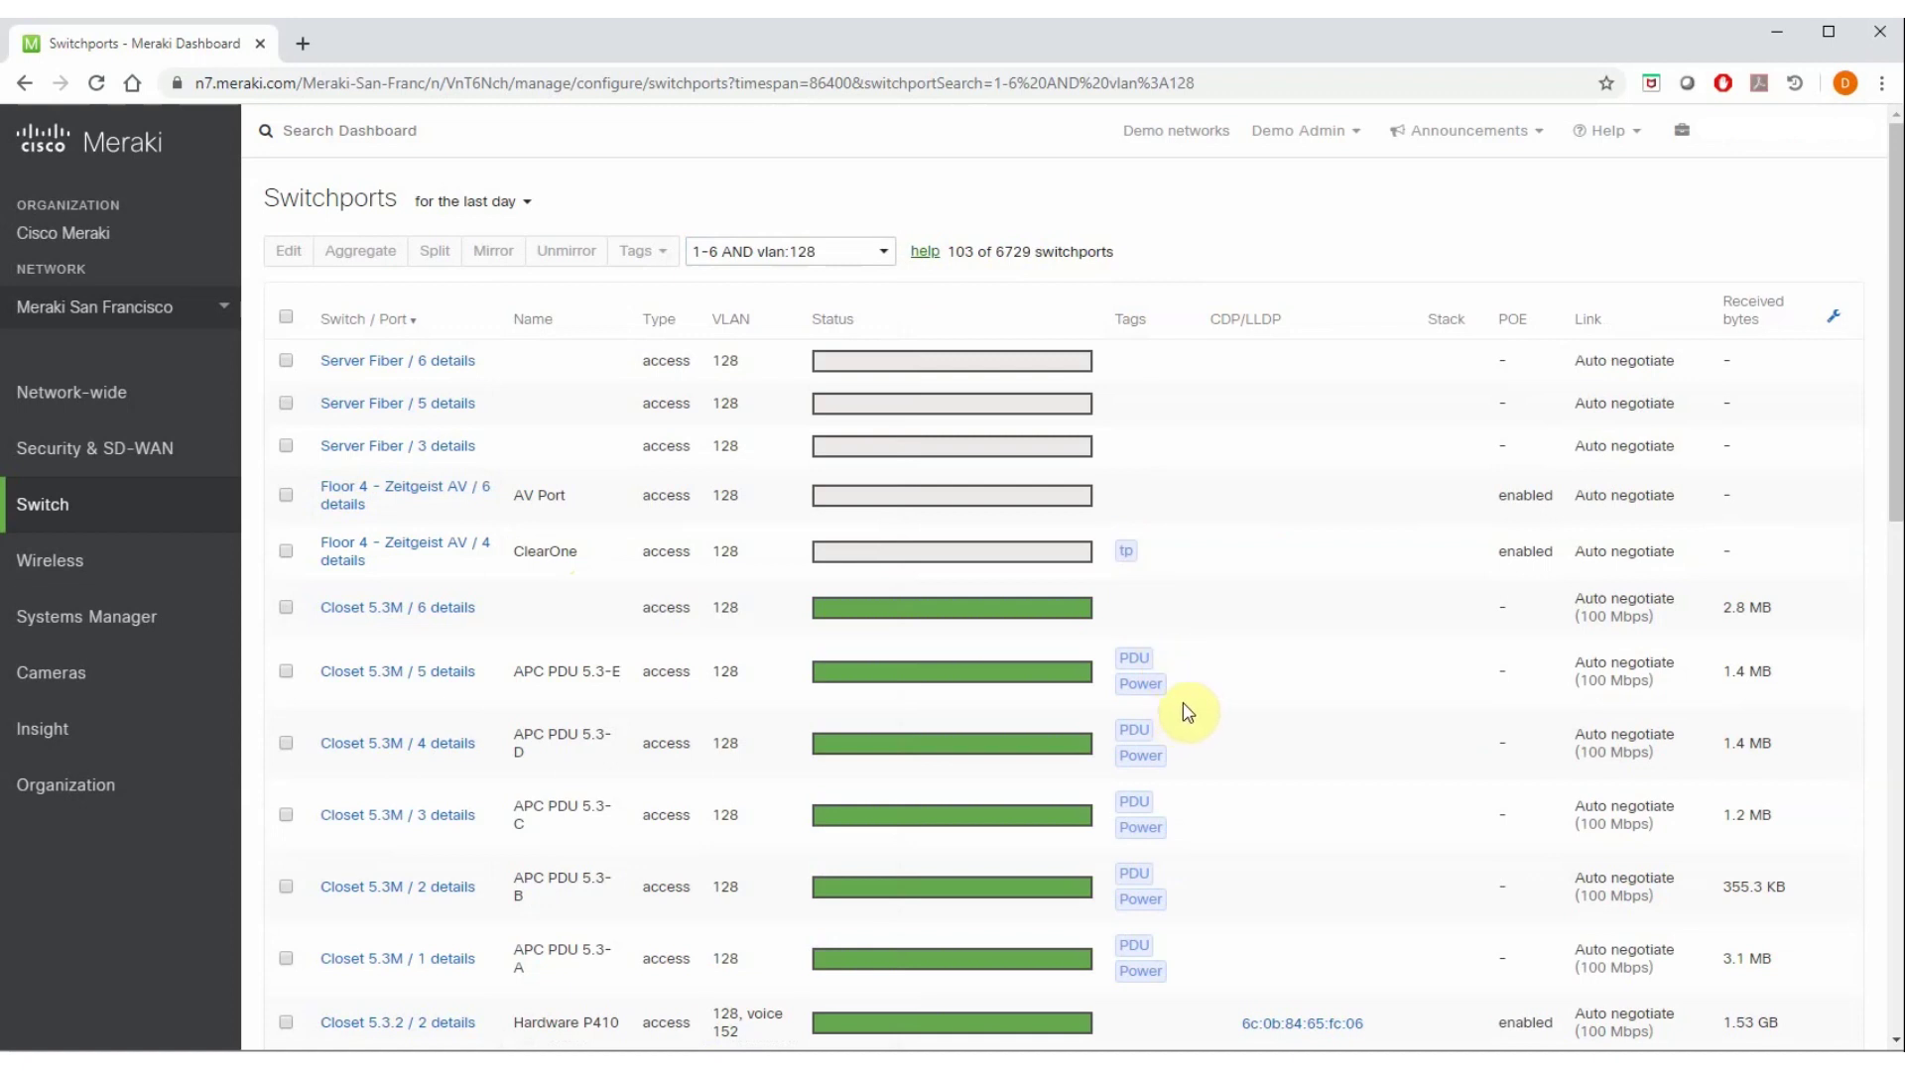
Step: Narrow the filtered ports to those tagged Power and inspect the resulting query and match count
{"action": "left_click", "coordinate": [1139, 694]}
{"action": "left_click", "coordinate": [1137, 699]}
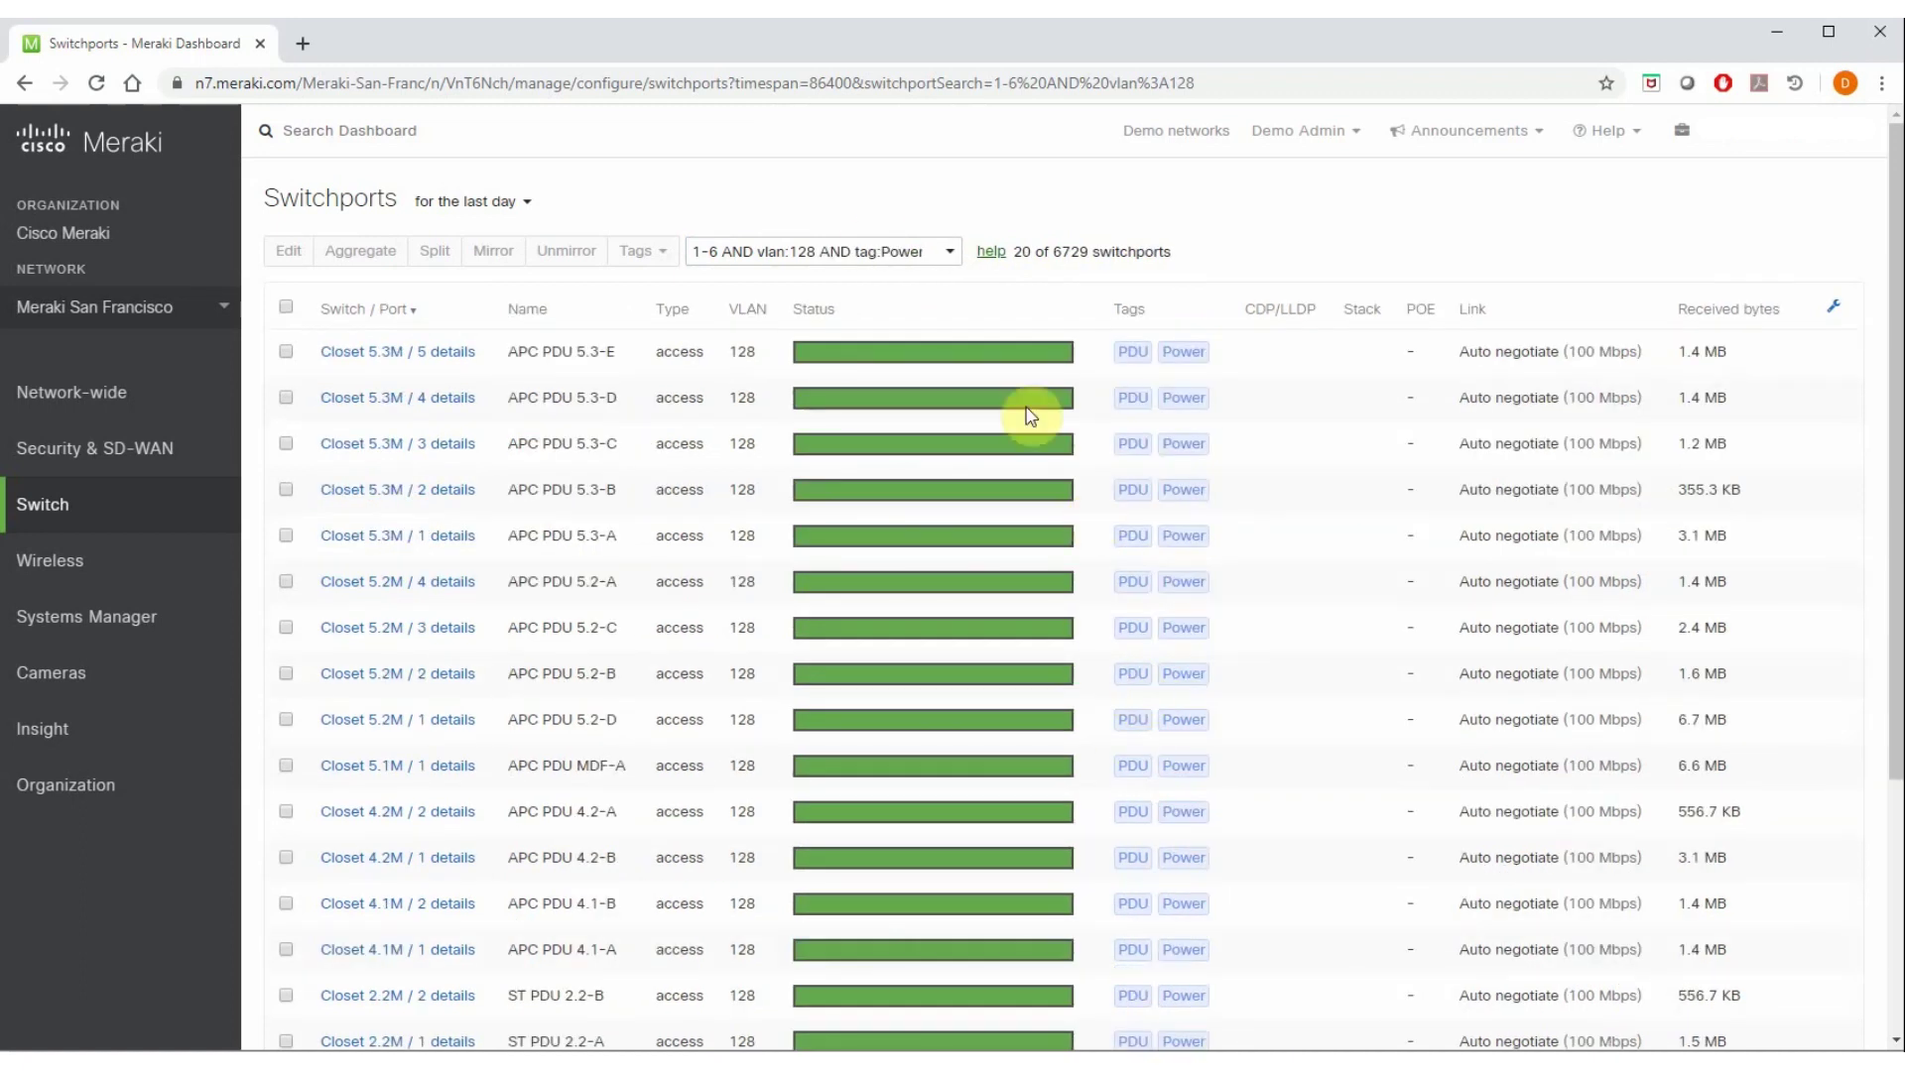
{"action": "left_click_drag", "start_coordinate": [817, 252], "coordinate": [923, 252]}
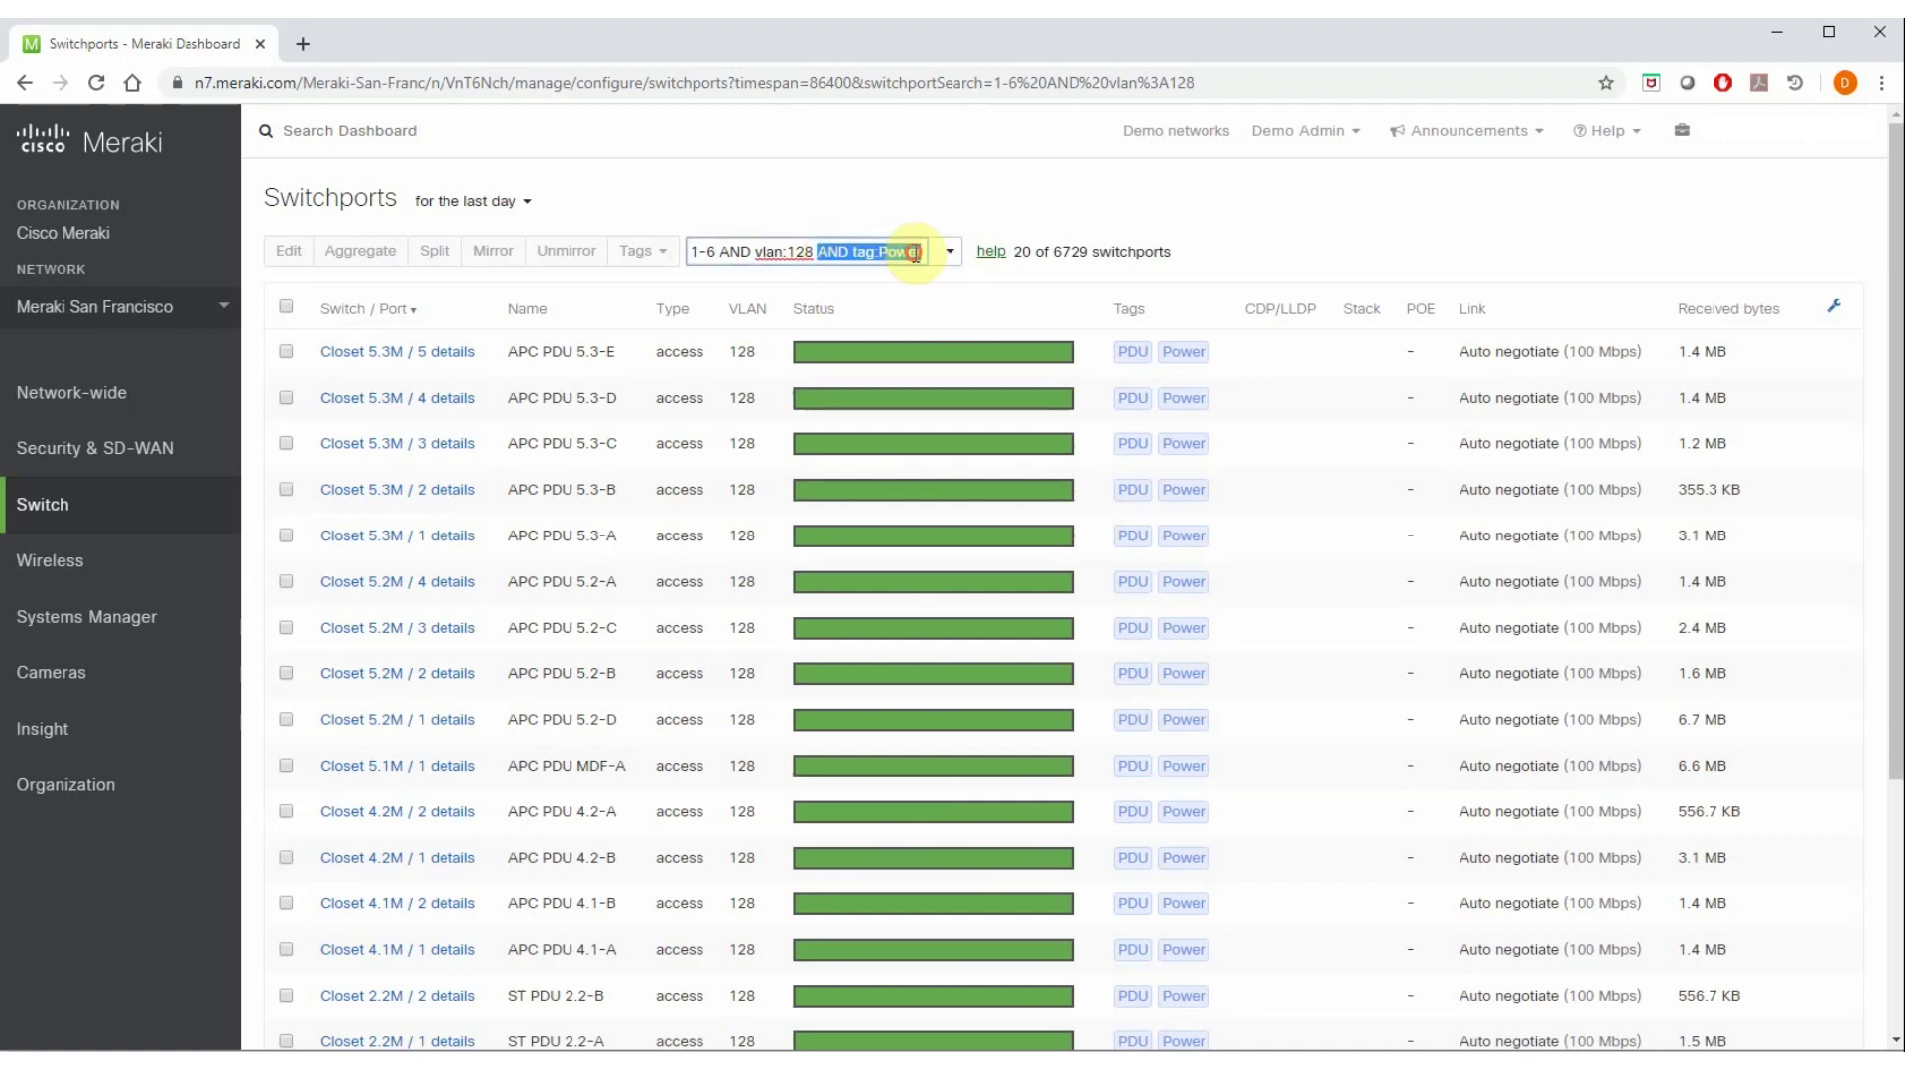
{"action": "left_click", "coordinate": [910, 210]}
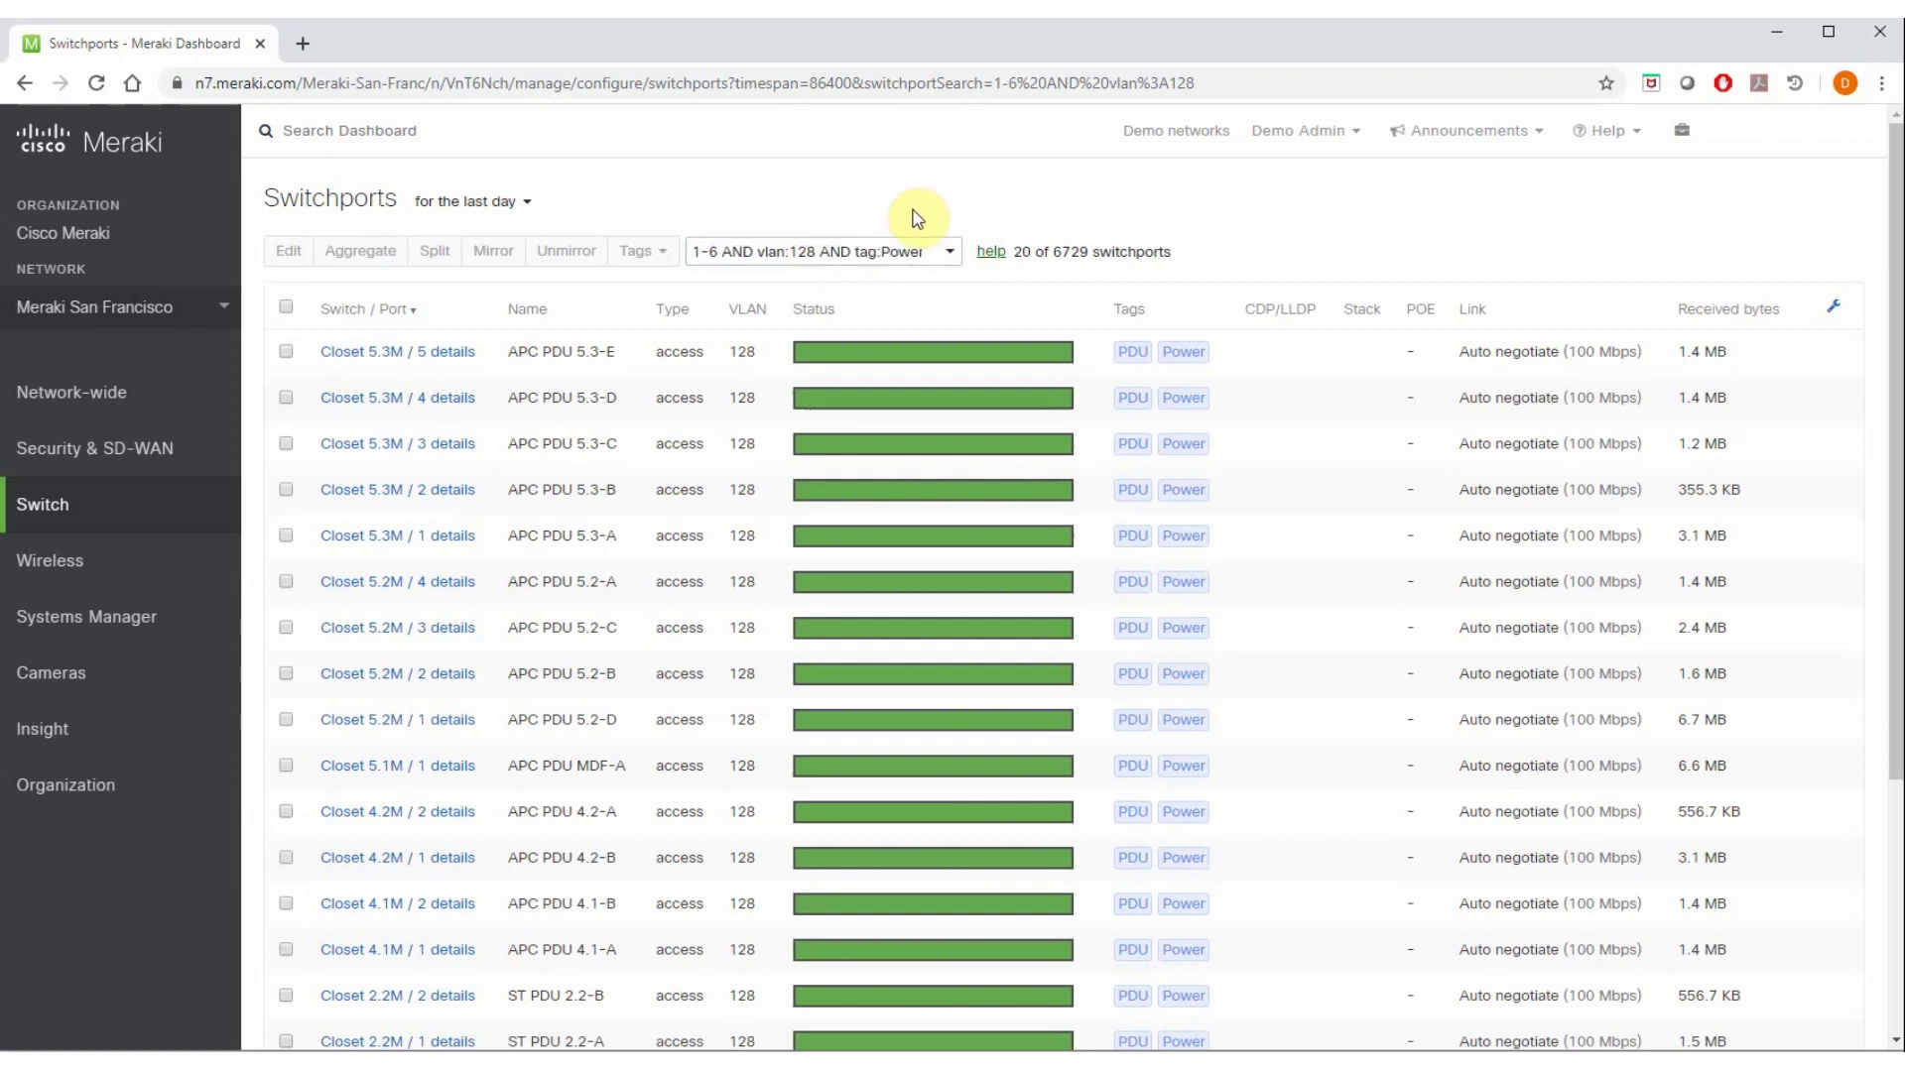
{"action": "double_click", "coordinate": [1069, 252]}
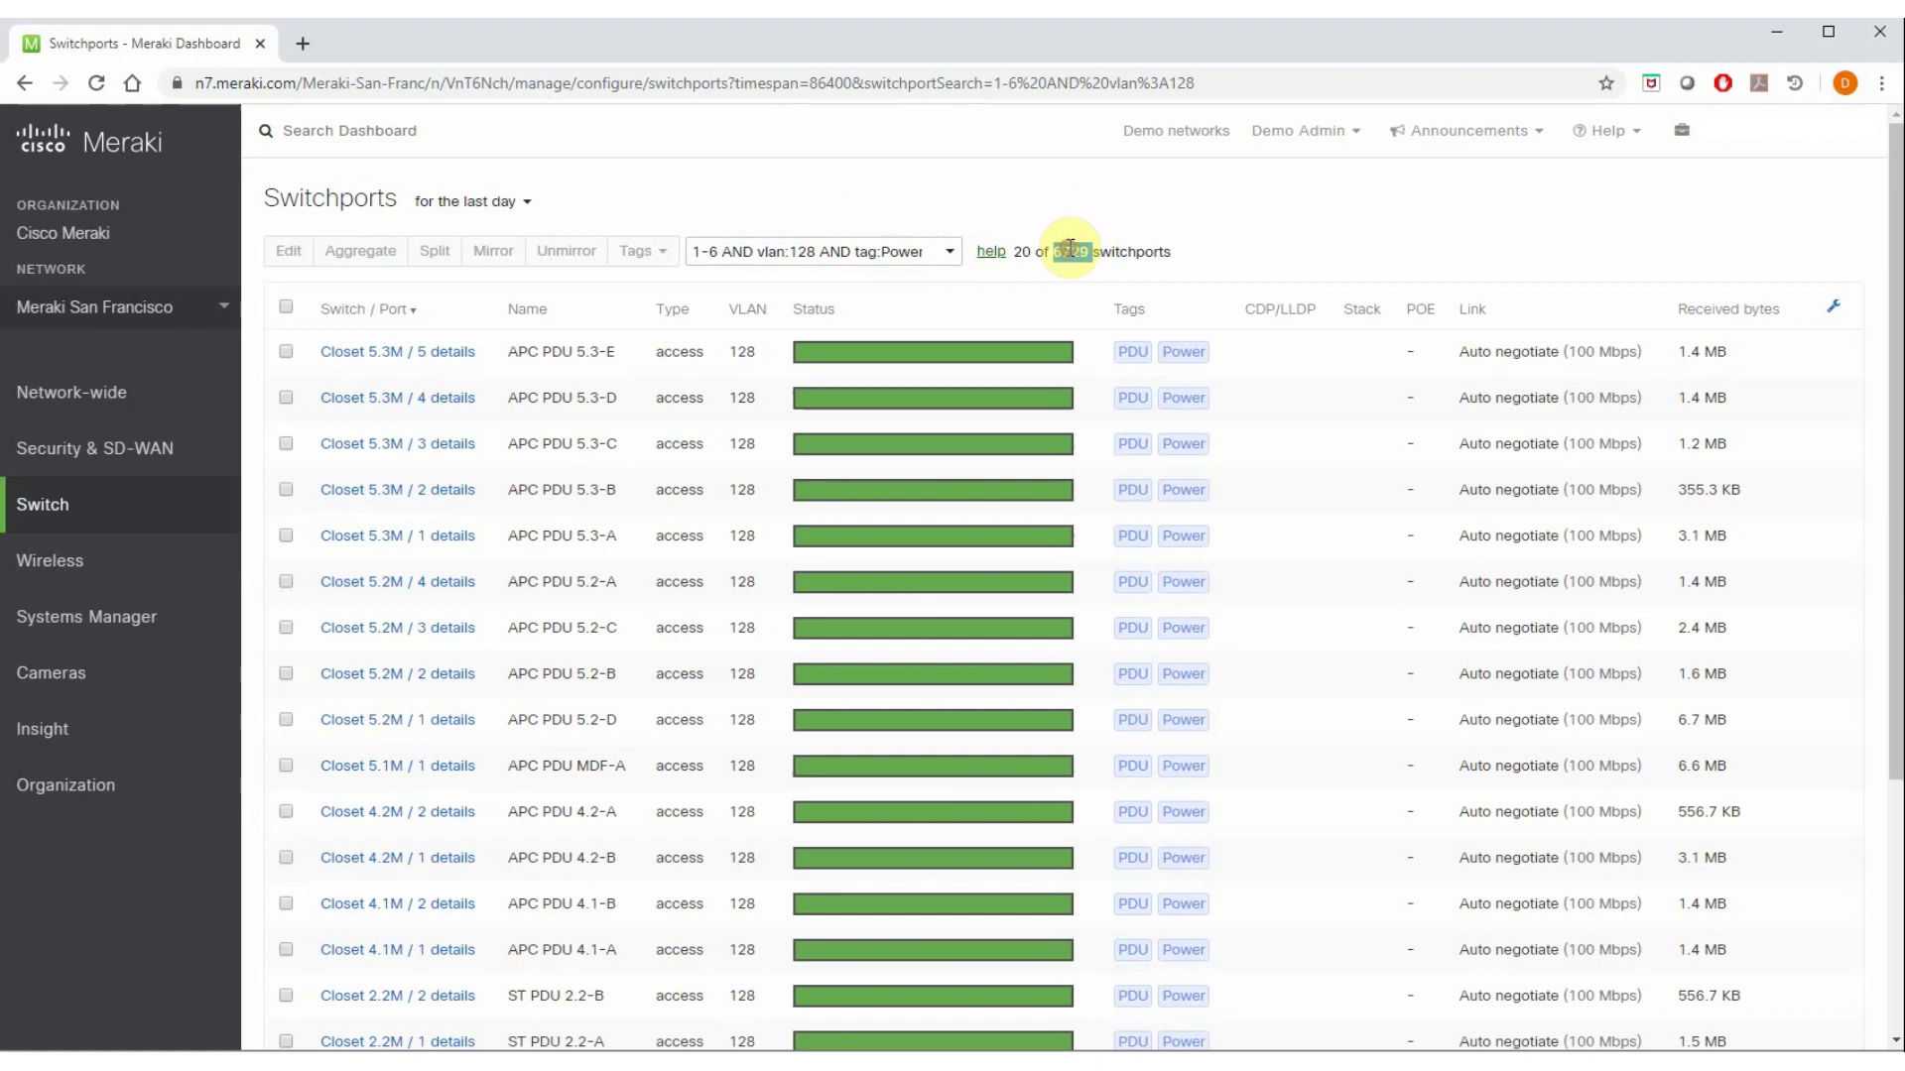
{"action": "left_click", "coordinate": [1032, 252]}
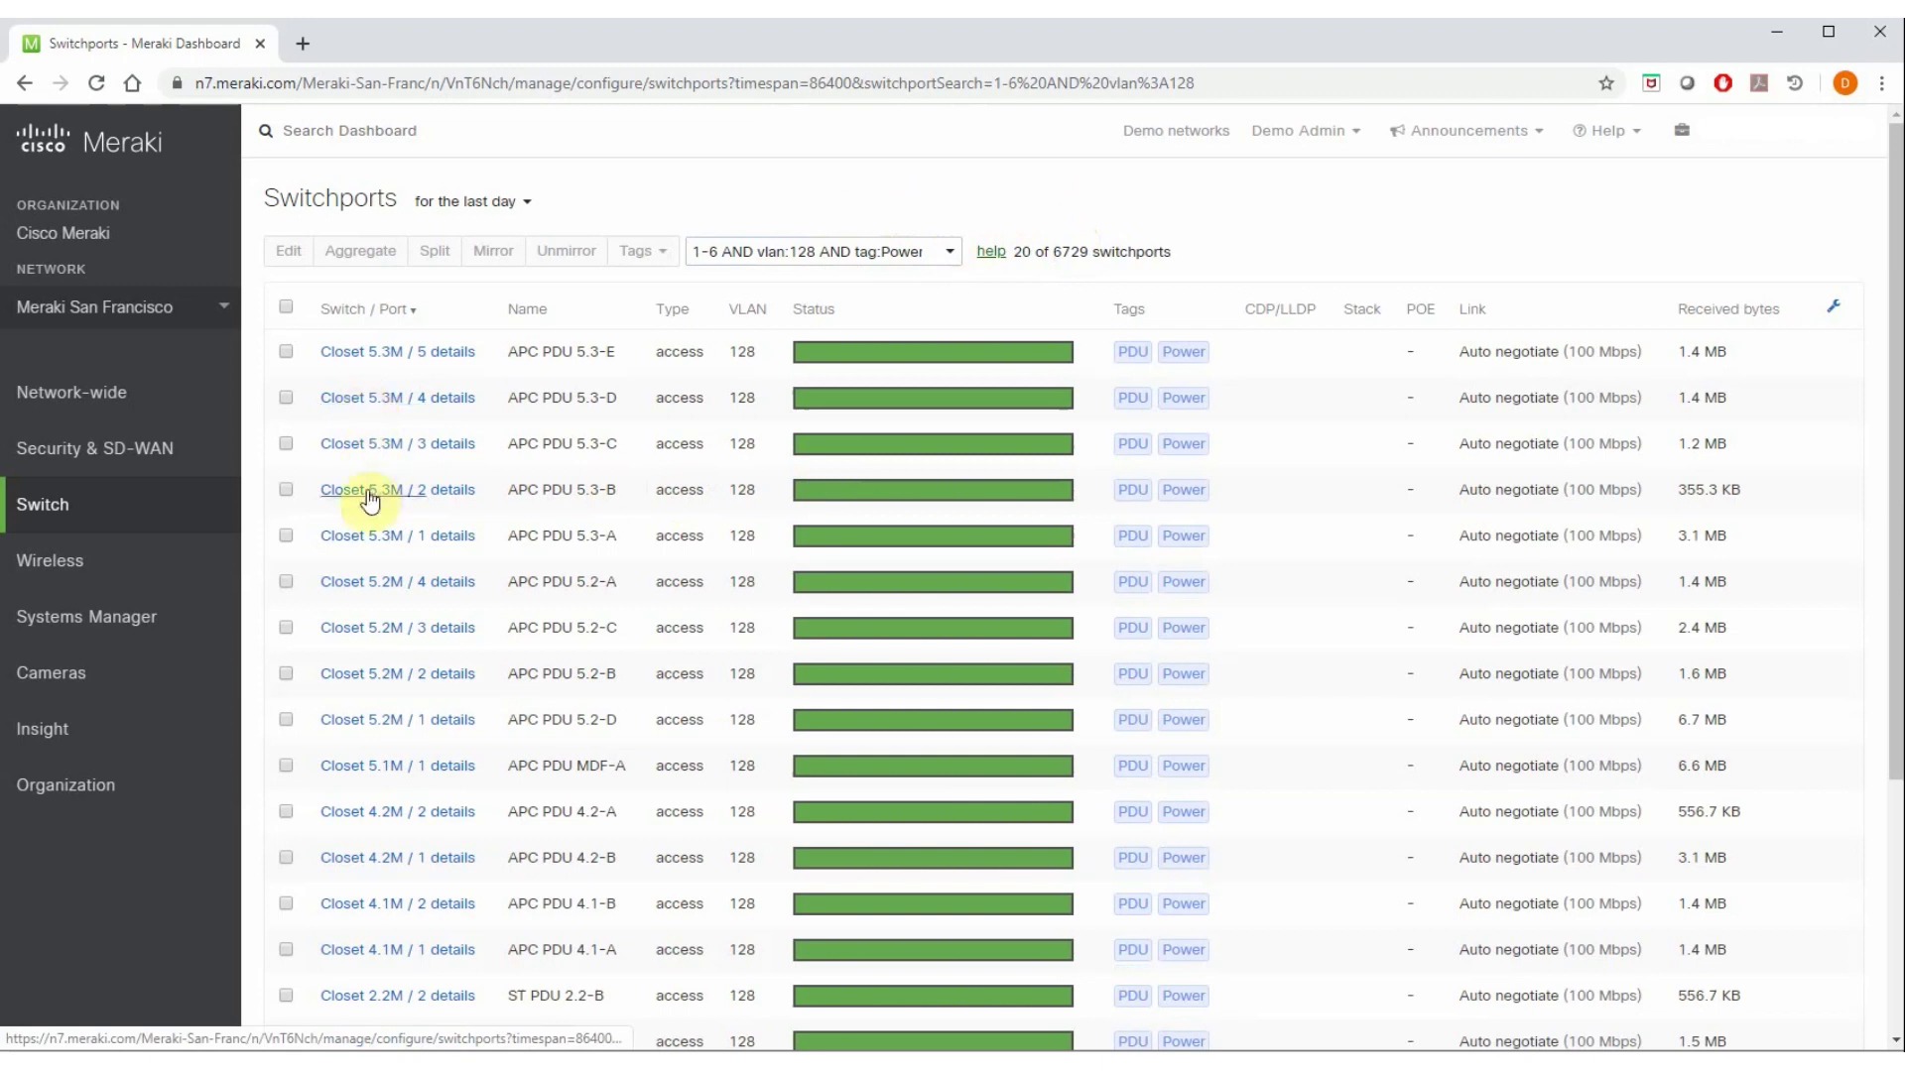
Step: Select all ports matching the filter and review their shared settings in the bulk edit form, cancelling without changes
{"action": "scroll", "coordinate": [372, 524], "scroll_direction": "down", "scroll_amount": 2}
{"action": "scroll", "coordinate": [372, 524], "scroll_direction": "down", "scroll_amount": 3}
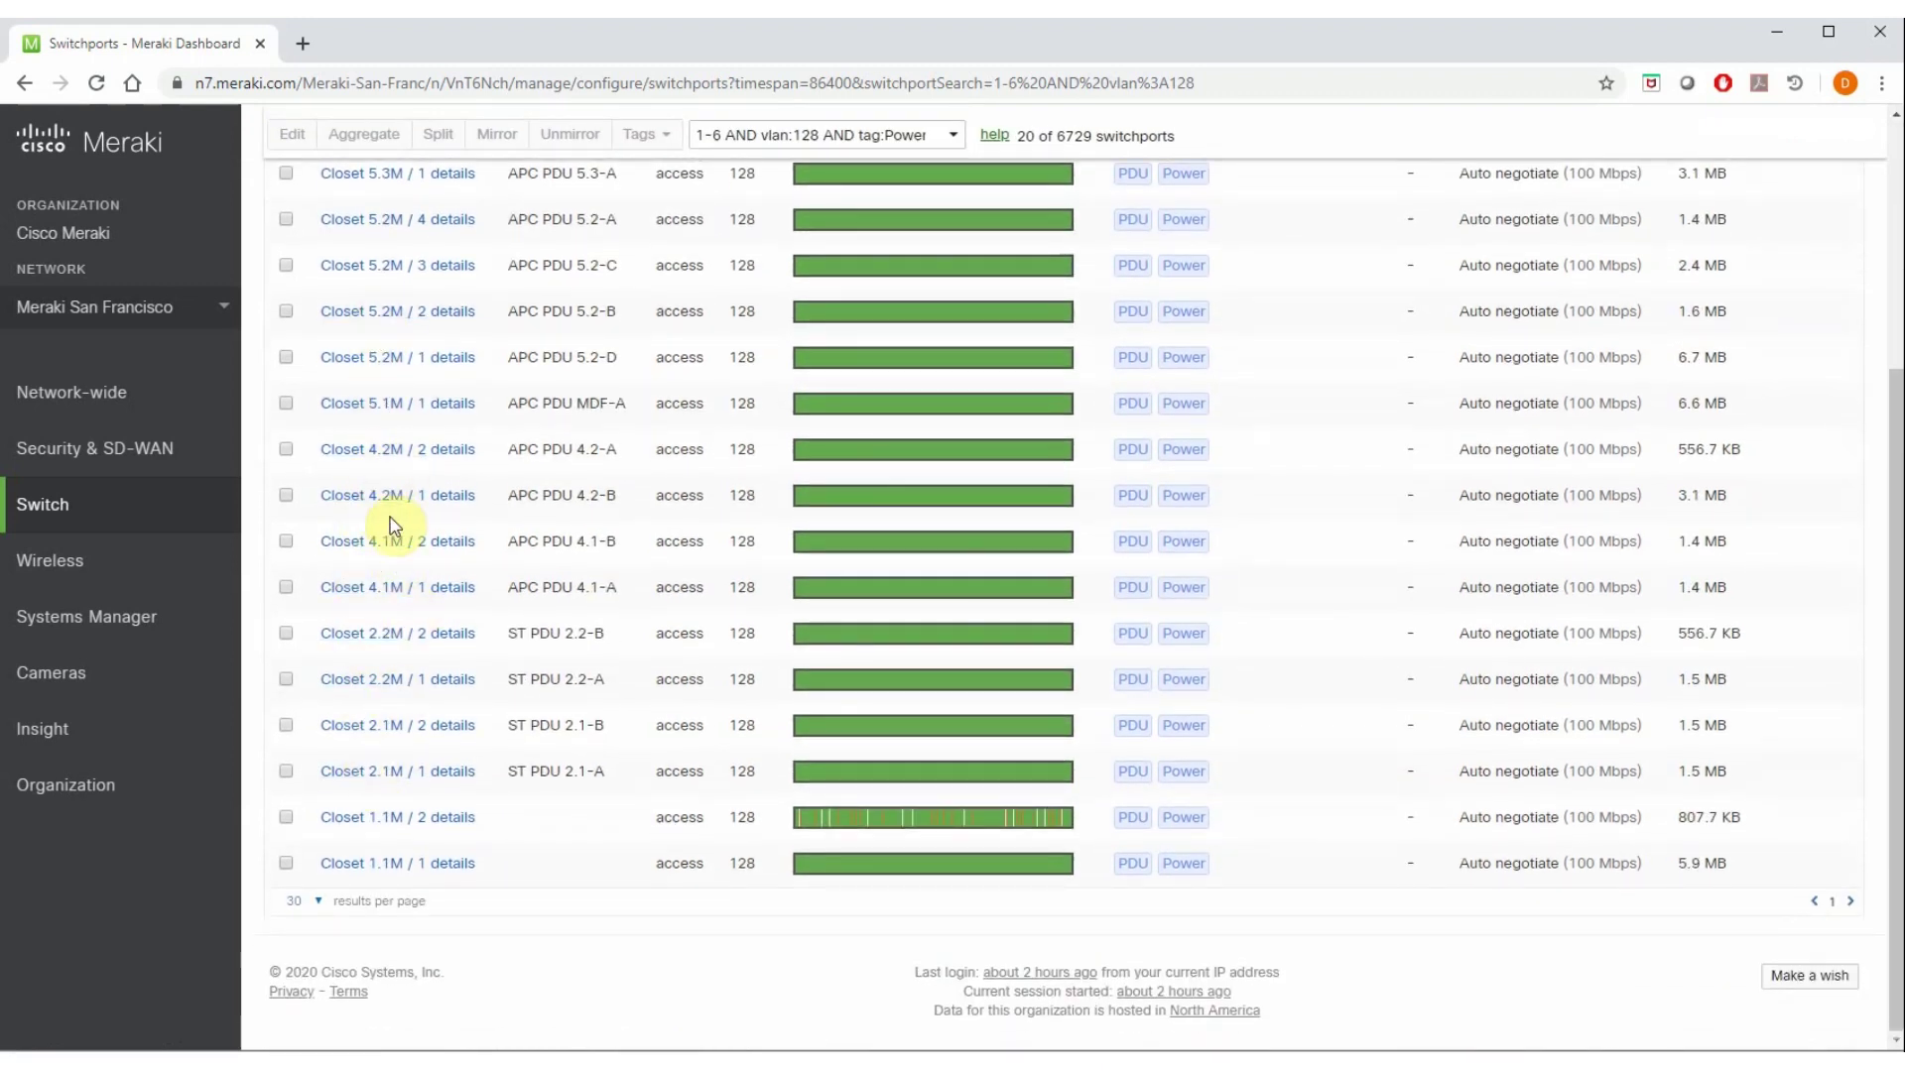
{"action": "scroll", "coordinate": [395, 526], "scroll_direction": "up", "scroll_amount": 2}
{"action": "scroll", "coordinate": [394, 525], "scroll_direction": "up", "scroll_amount": 2}
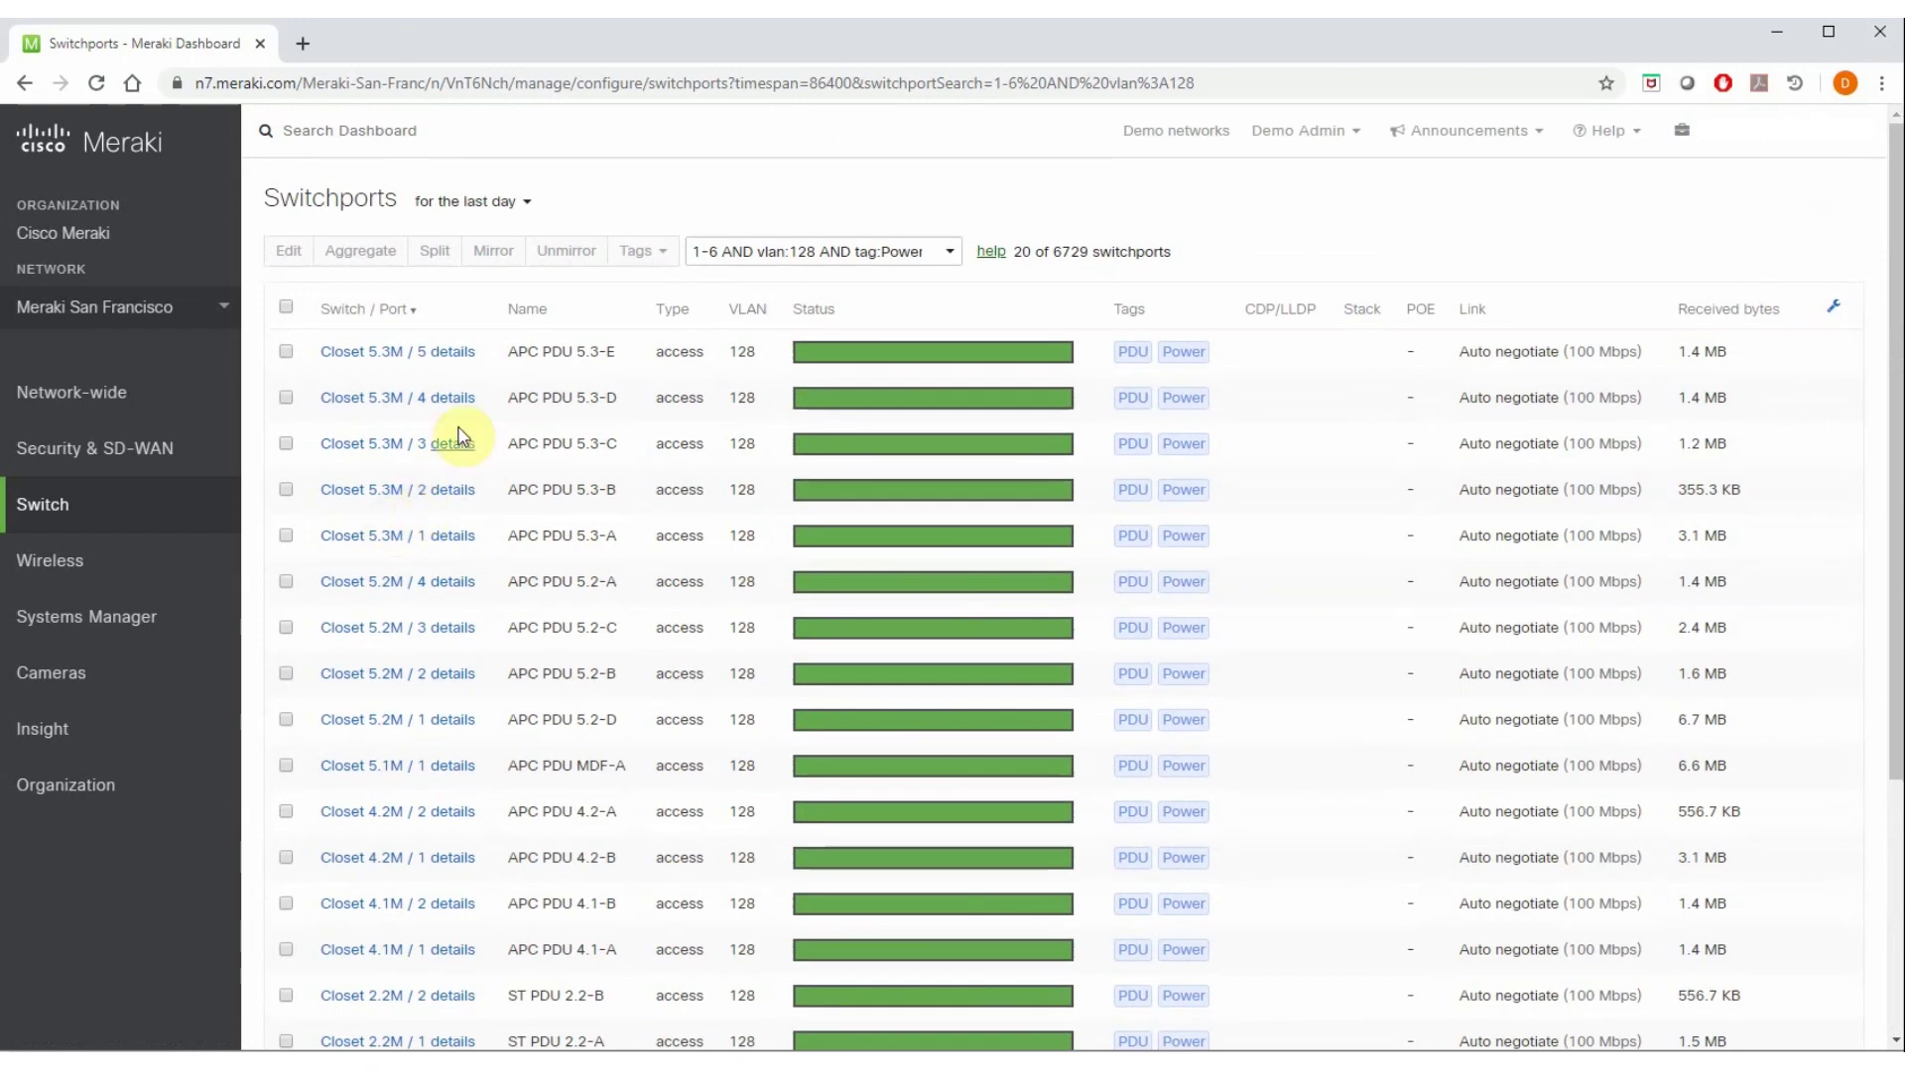
{"action": "left_click", "coordinate": [286, 307]}
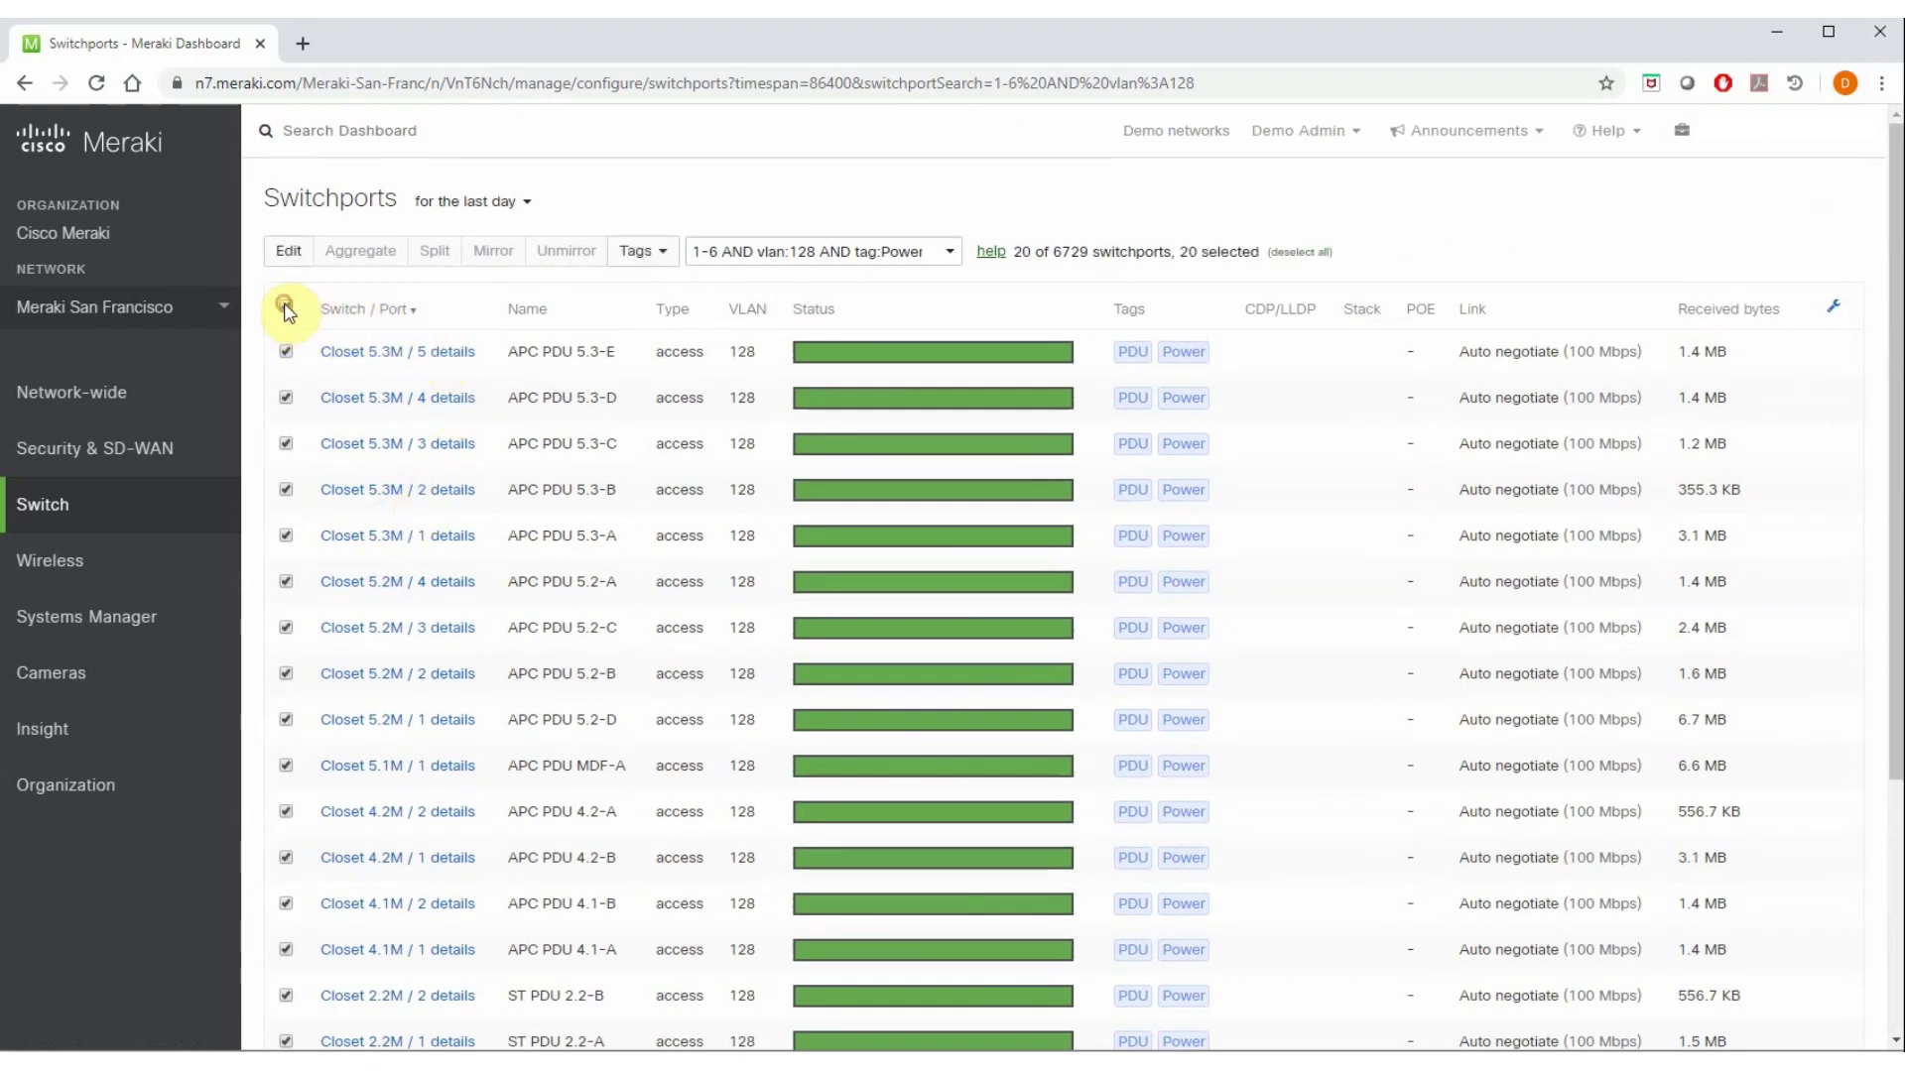
{"action": "left_click", "coordinate": [288, 253]}
{"action": "scroll", "coordinate": [1264, 507], "scroll_direction": "down", "scroll_amount": 5}
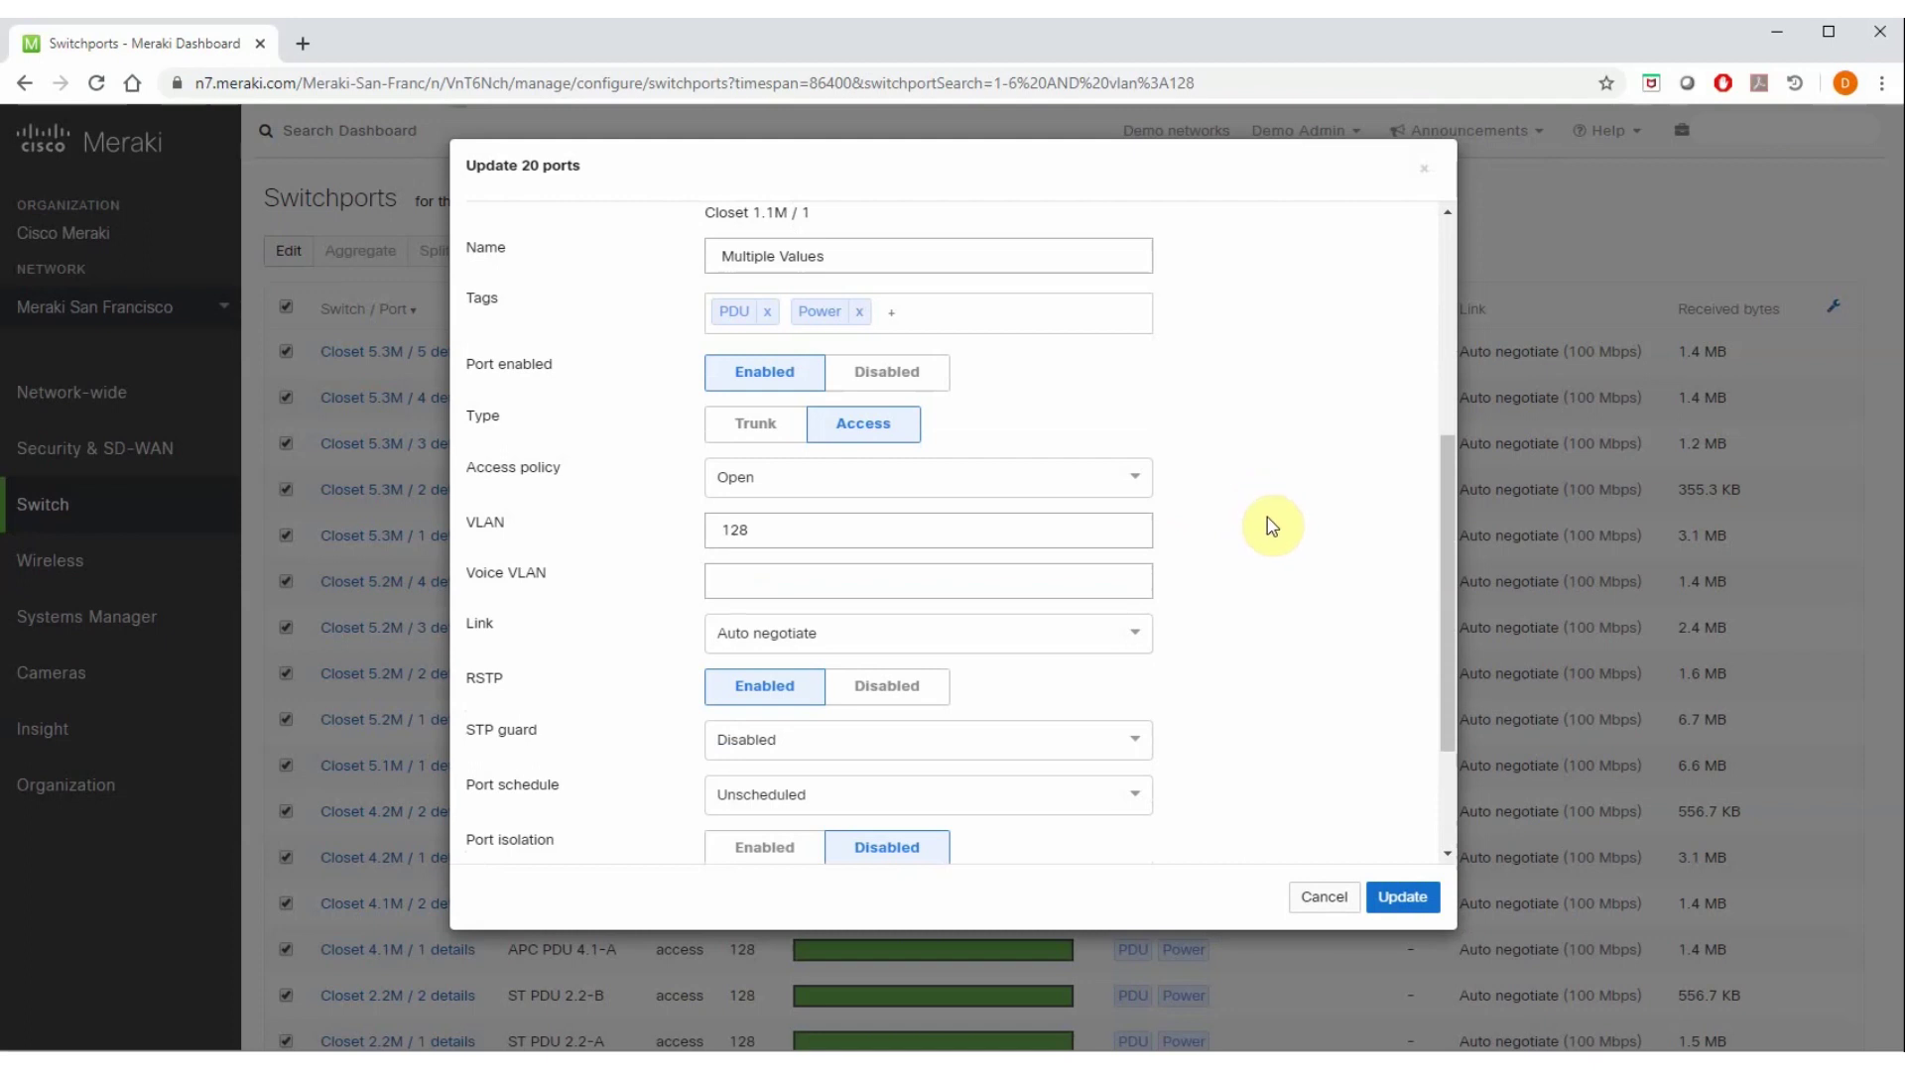
{"action": "left_click", "coordinate": [1310, 902]}
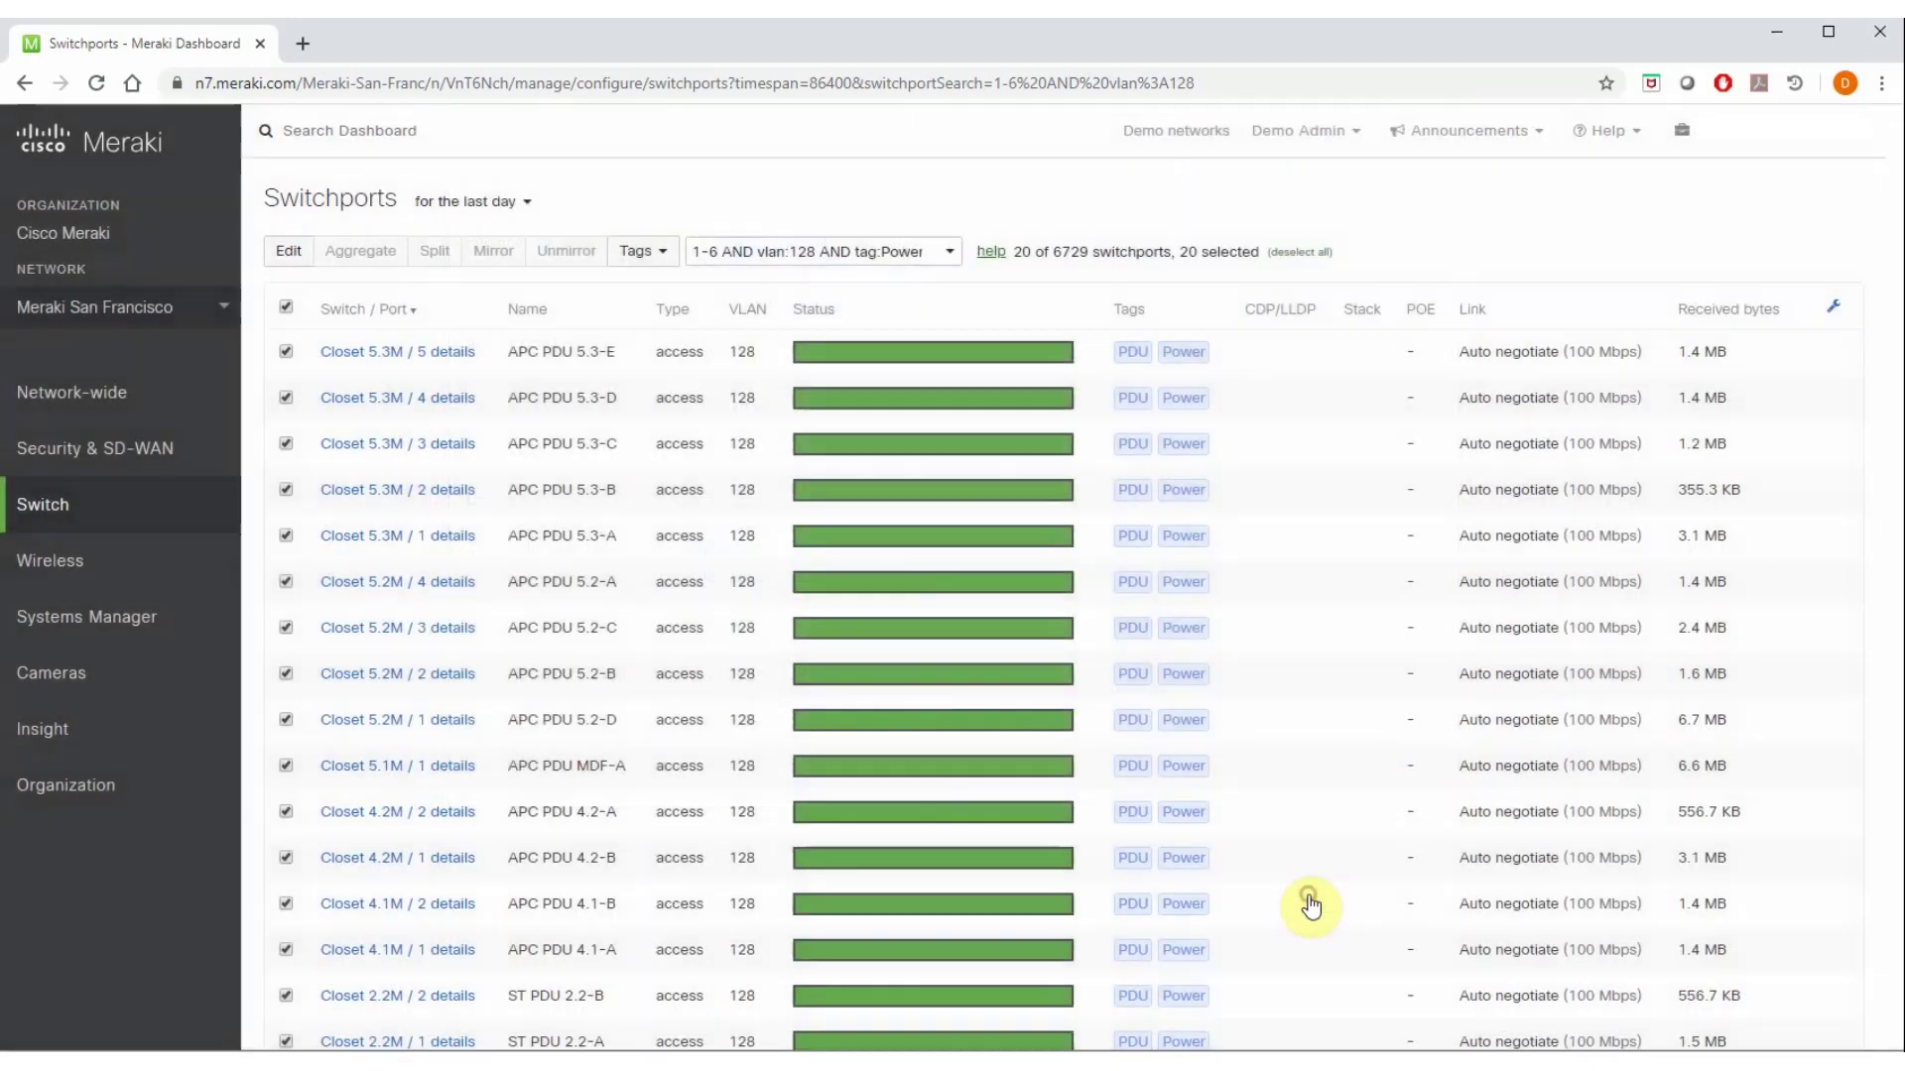
Step: Look over the selected ports and replace the search query with lldp:MR
{"action": "scroll", "coordinate": [1287, 701], "scroll_direction": "down", "scroll_amount": 3}
{"action": "scroll", "coordinate": [1290, 704], "scroll_direction": "down", "scroll_amount": 2}
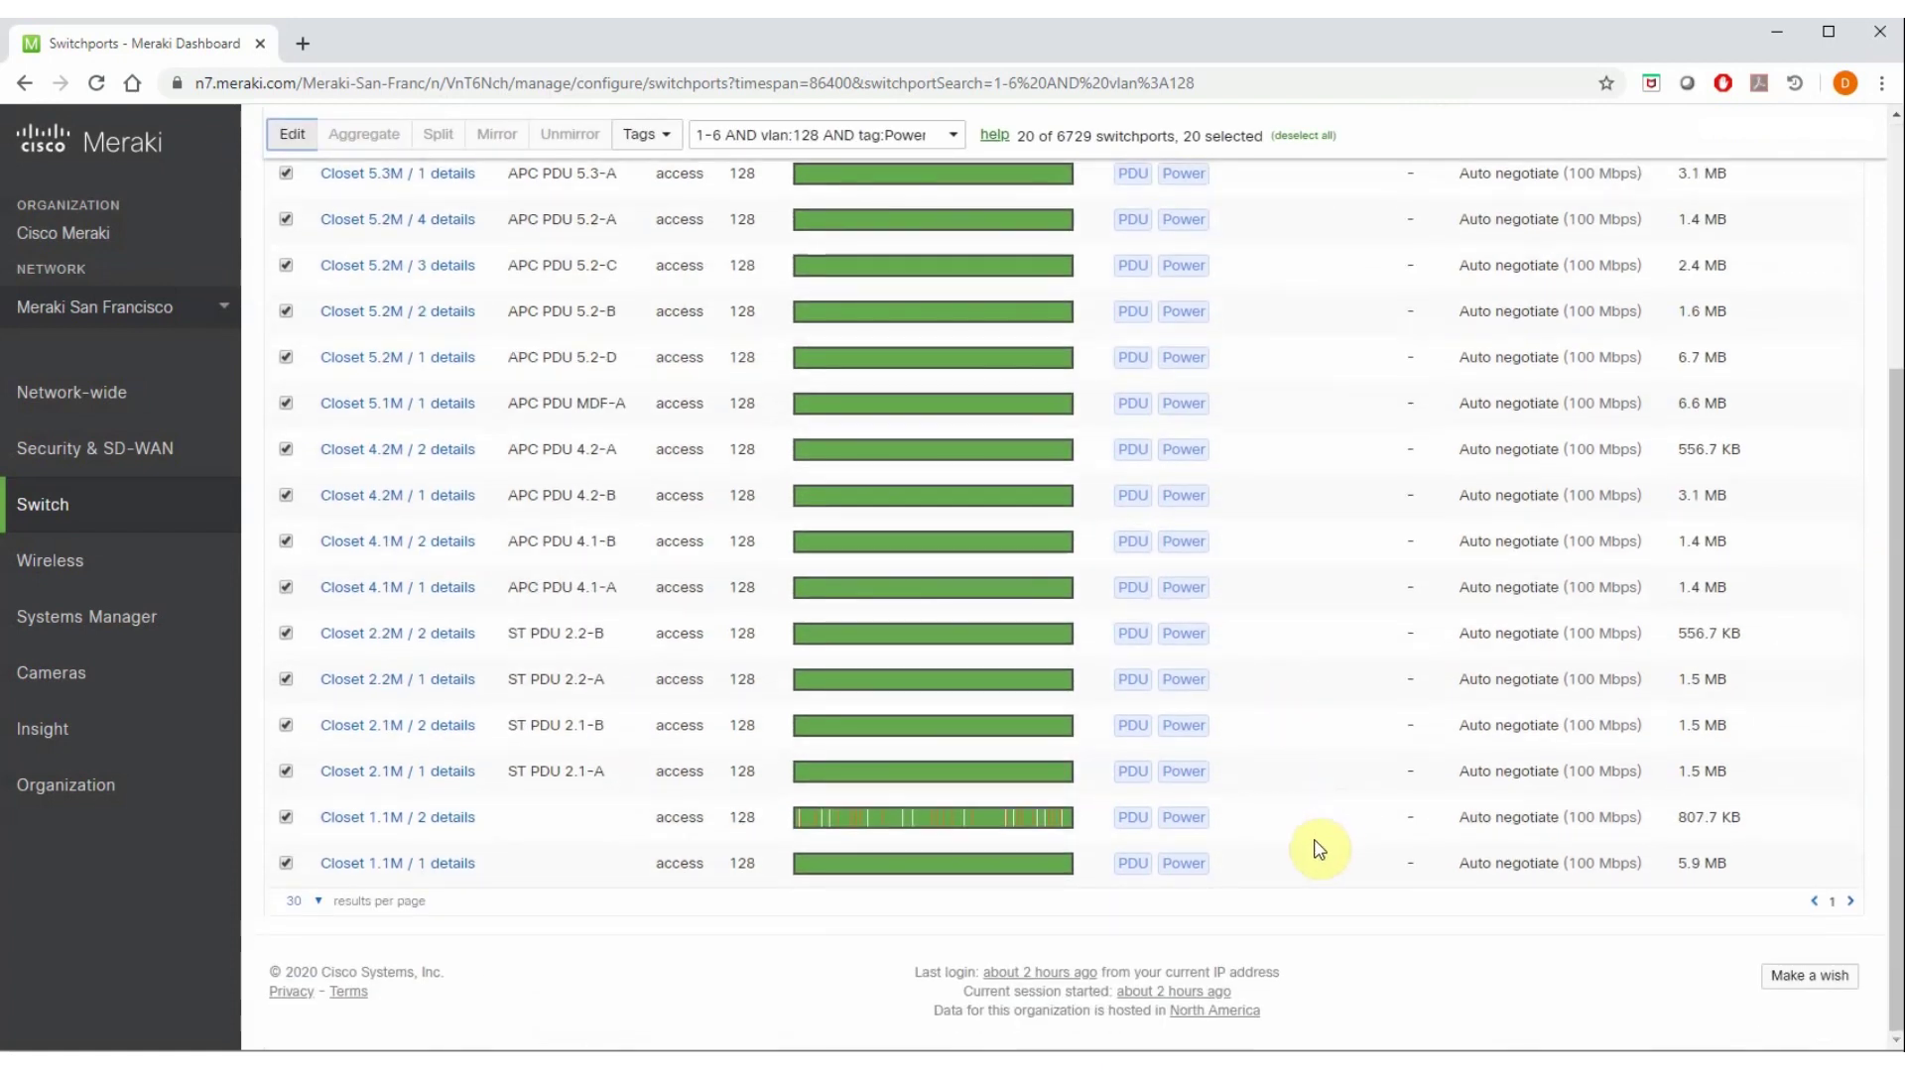
{"action": "mouse_move", "coordinate": [1045, 829]}
{"action": "scroll", "coordinate": [1374, 600], "scroll_direction": "up", "scroll_amount": 4}
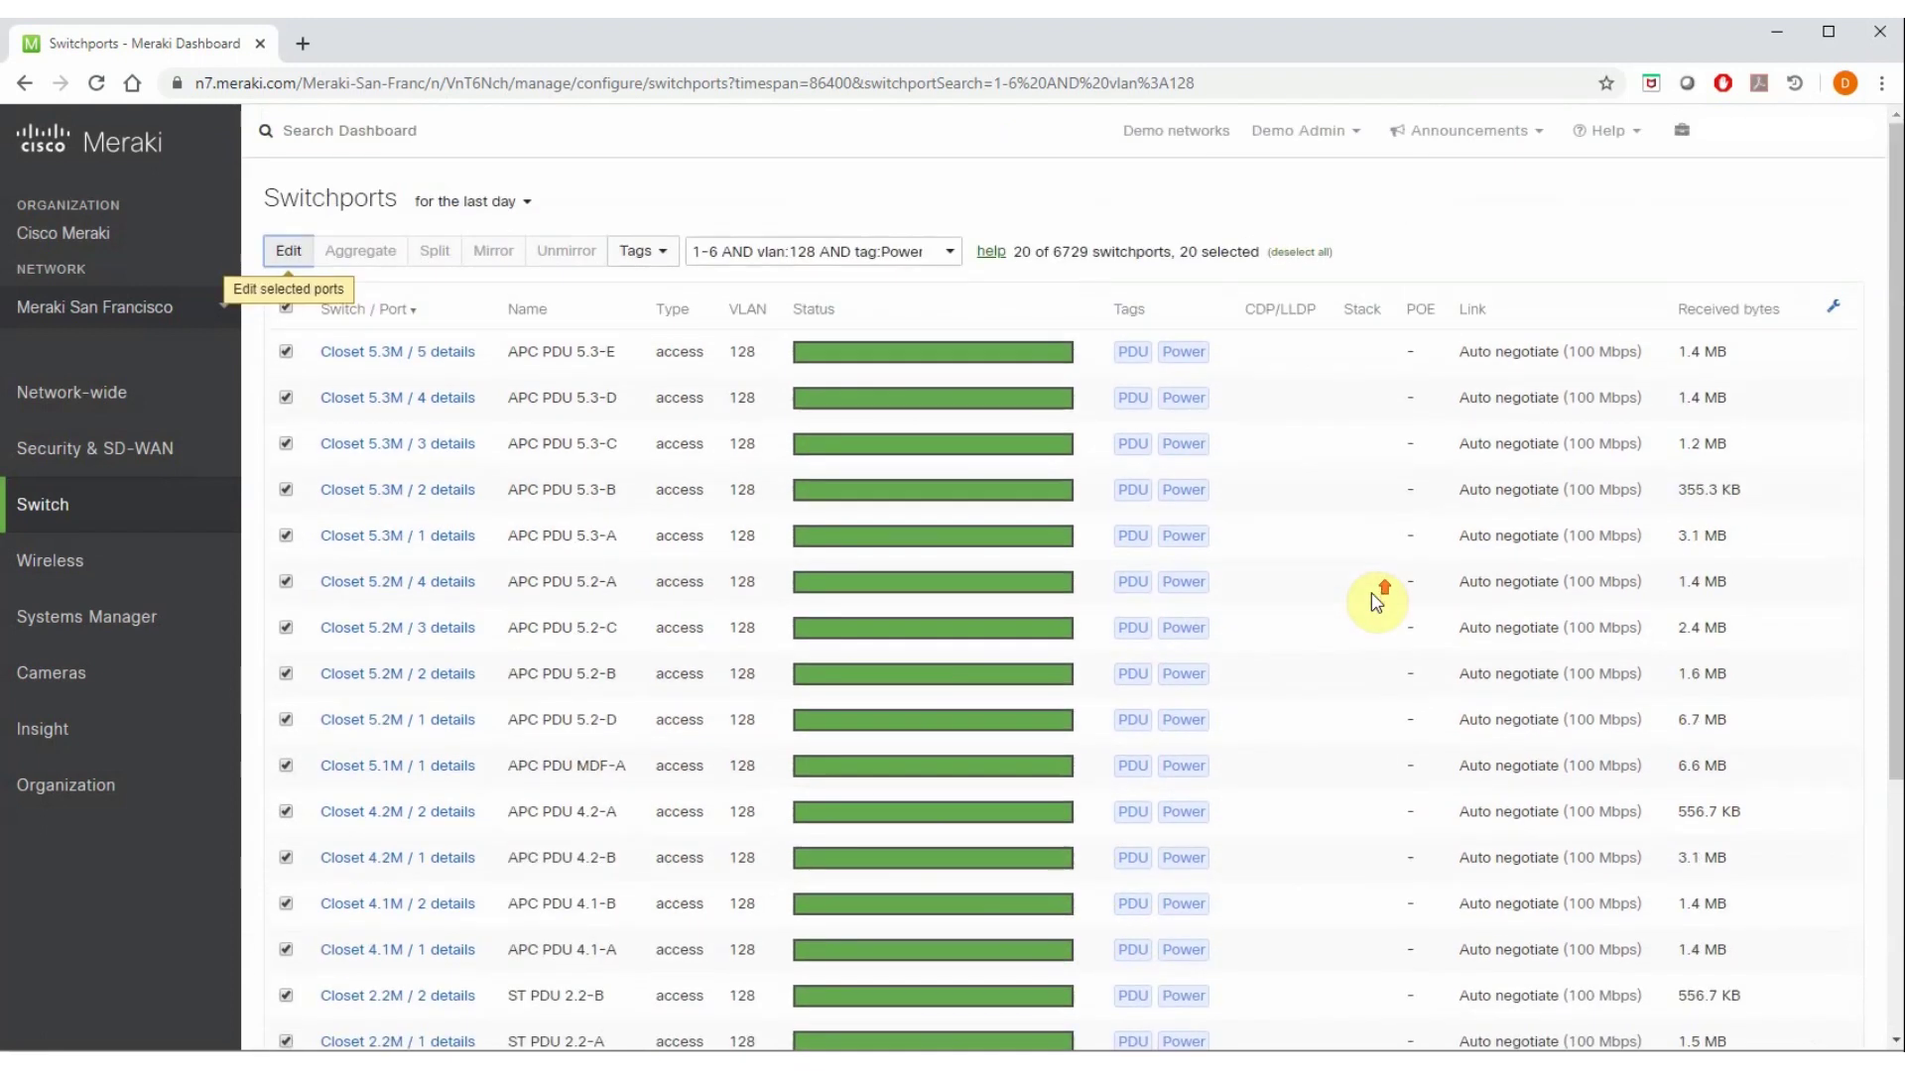
{"action": "triple_click", "coordinate": [806, 248]}
{"action": "type", "text": "ll"}
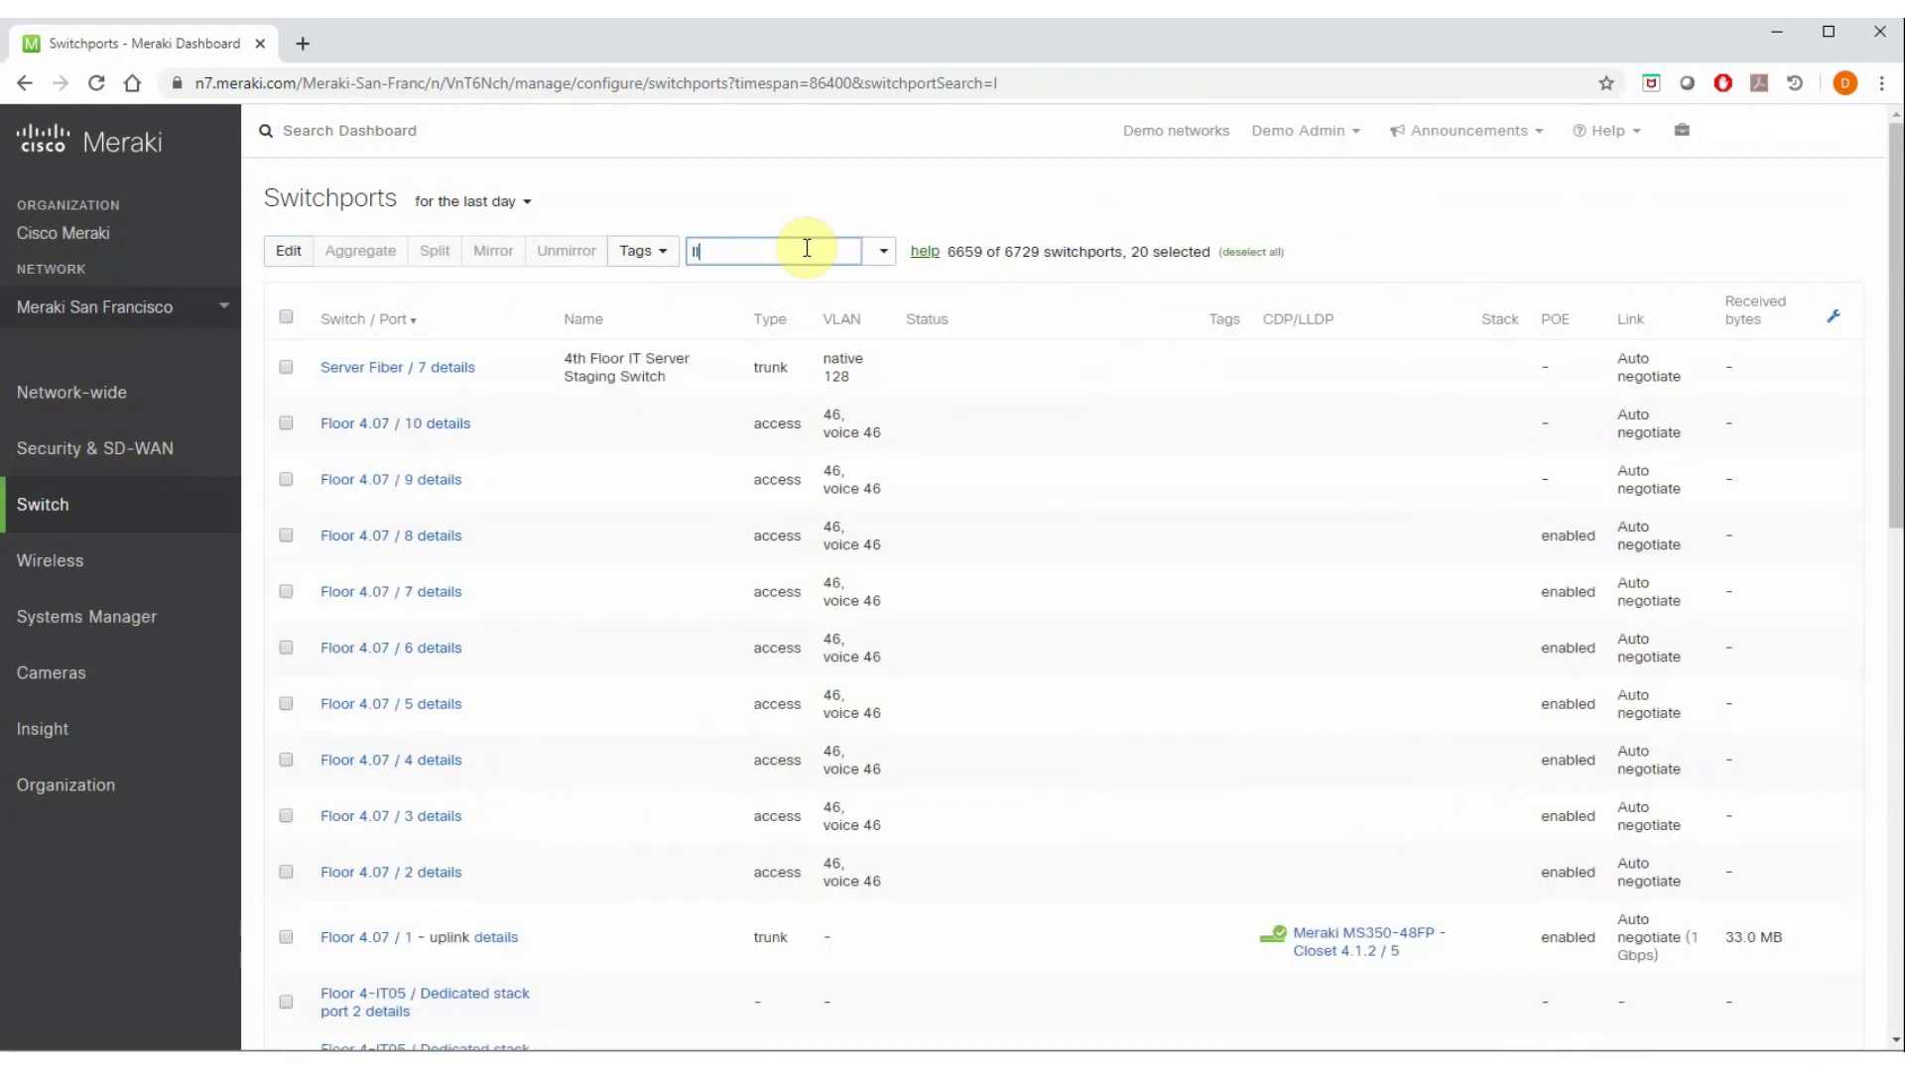
{"action": "type", "text": "dp:MR"}
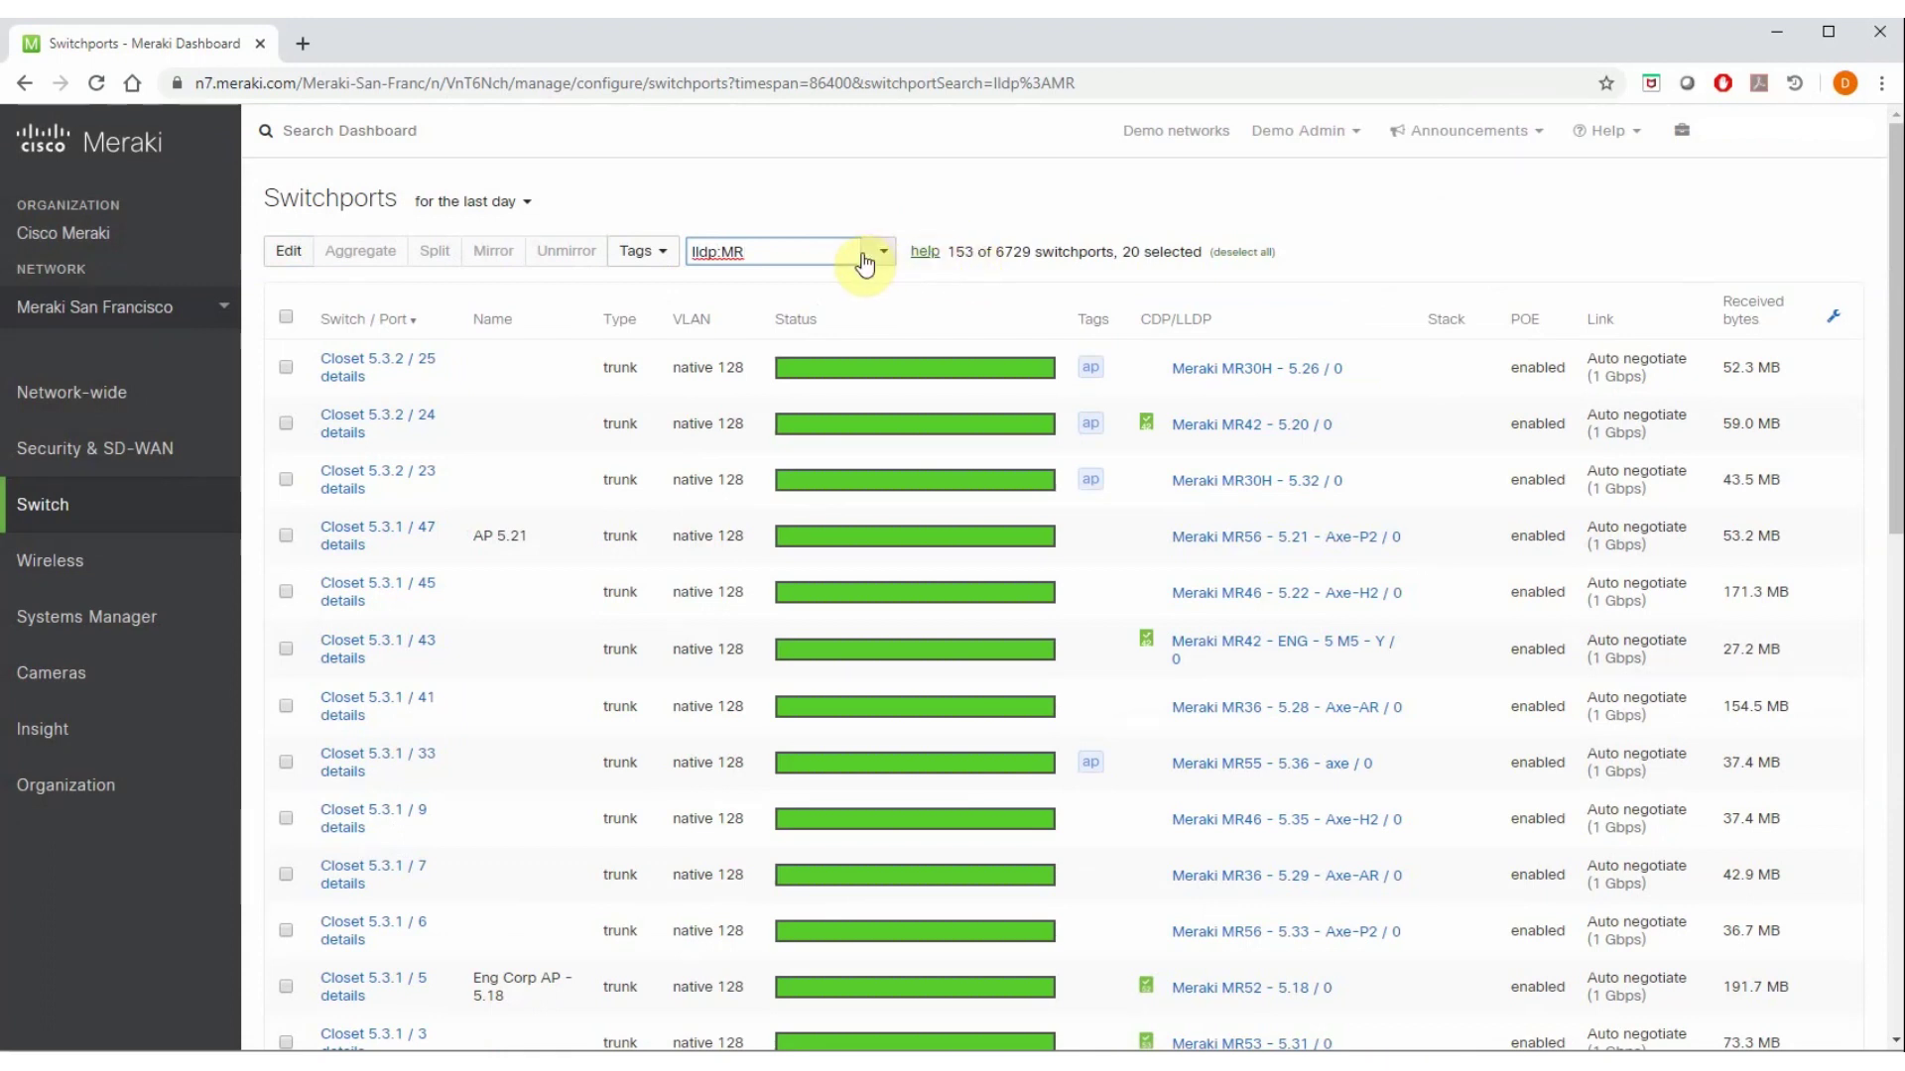
Step: Change the LLDP search value to SEP
{"action": "key", "text": "BackSpace"}
{"action": "key", "text": "BackSpace"}
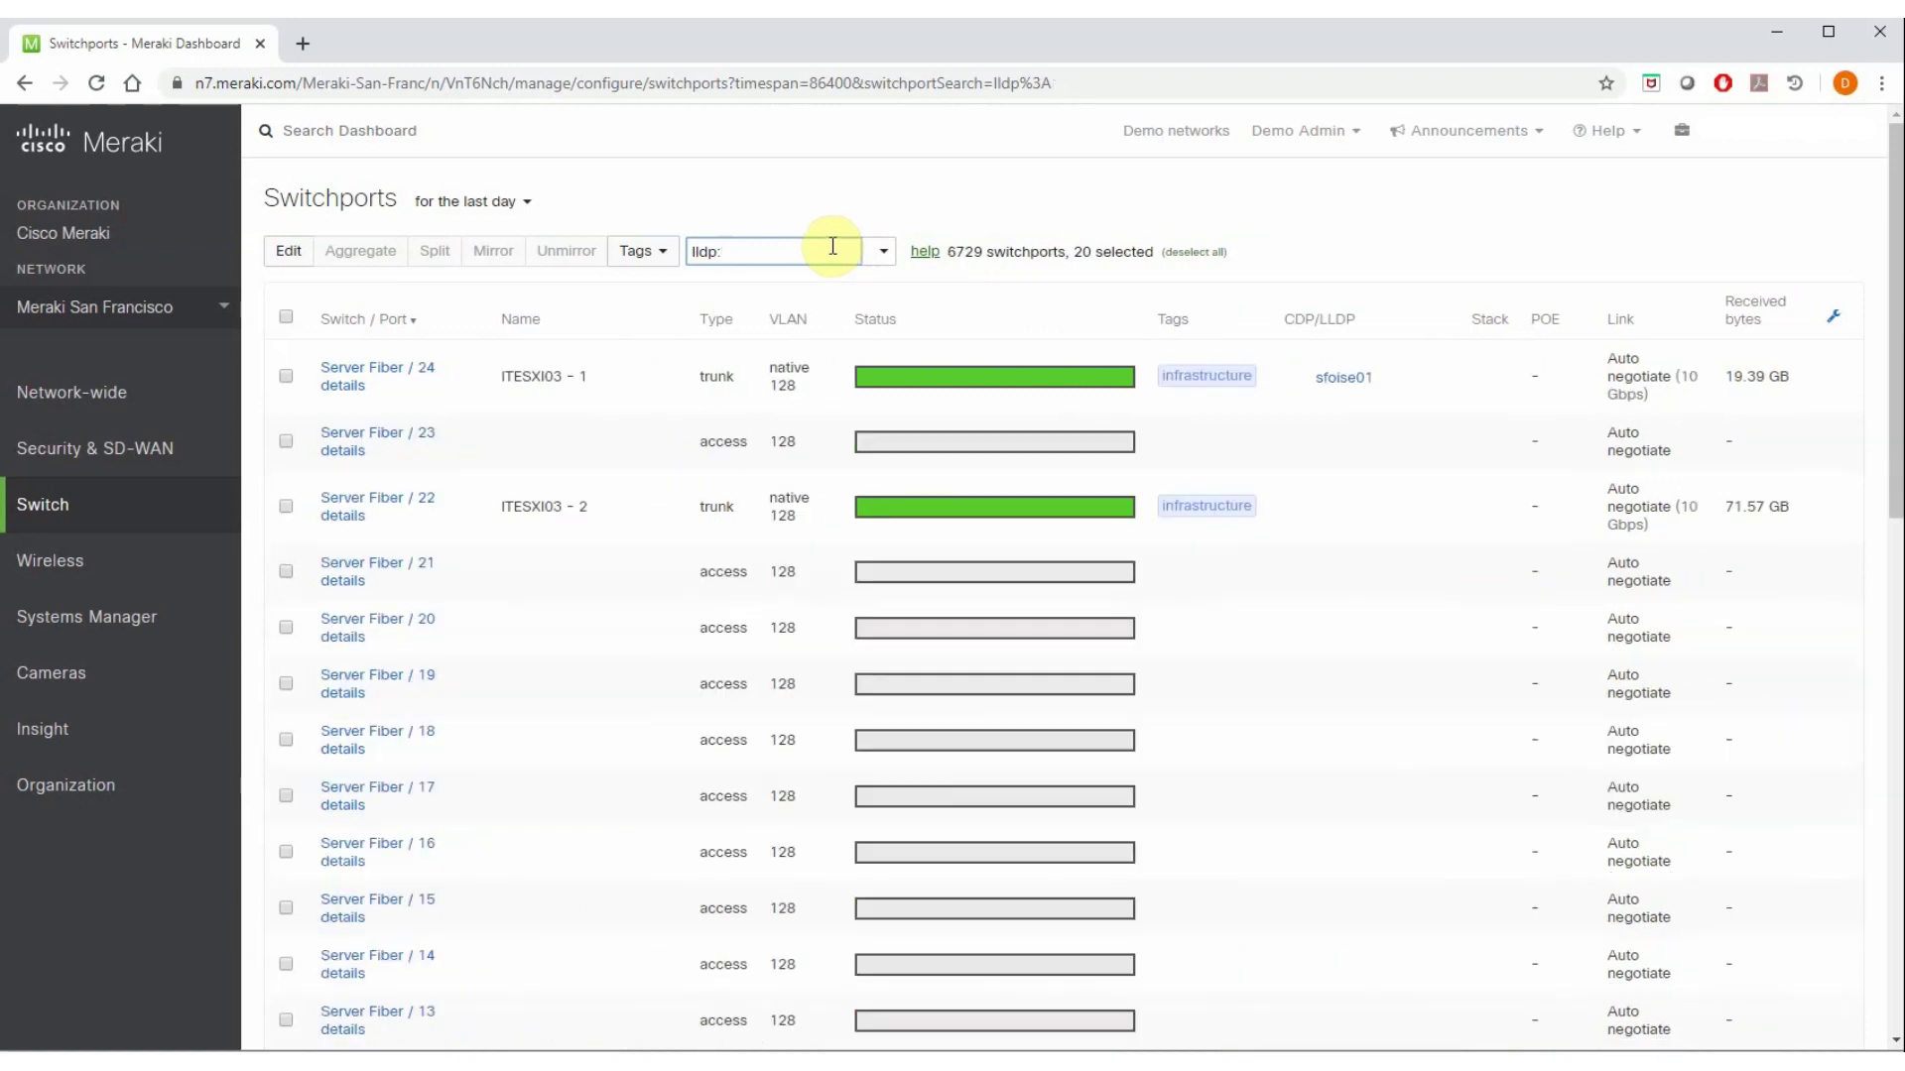
{"action": "type", "text": "SEP"}
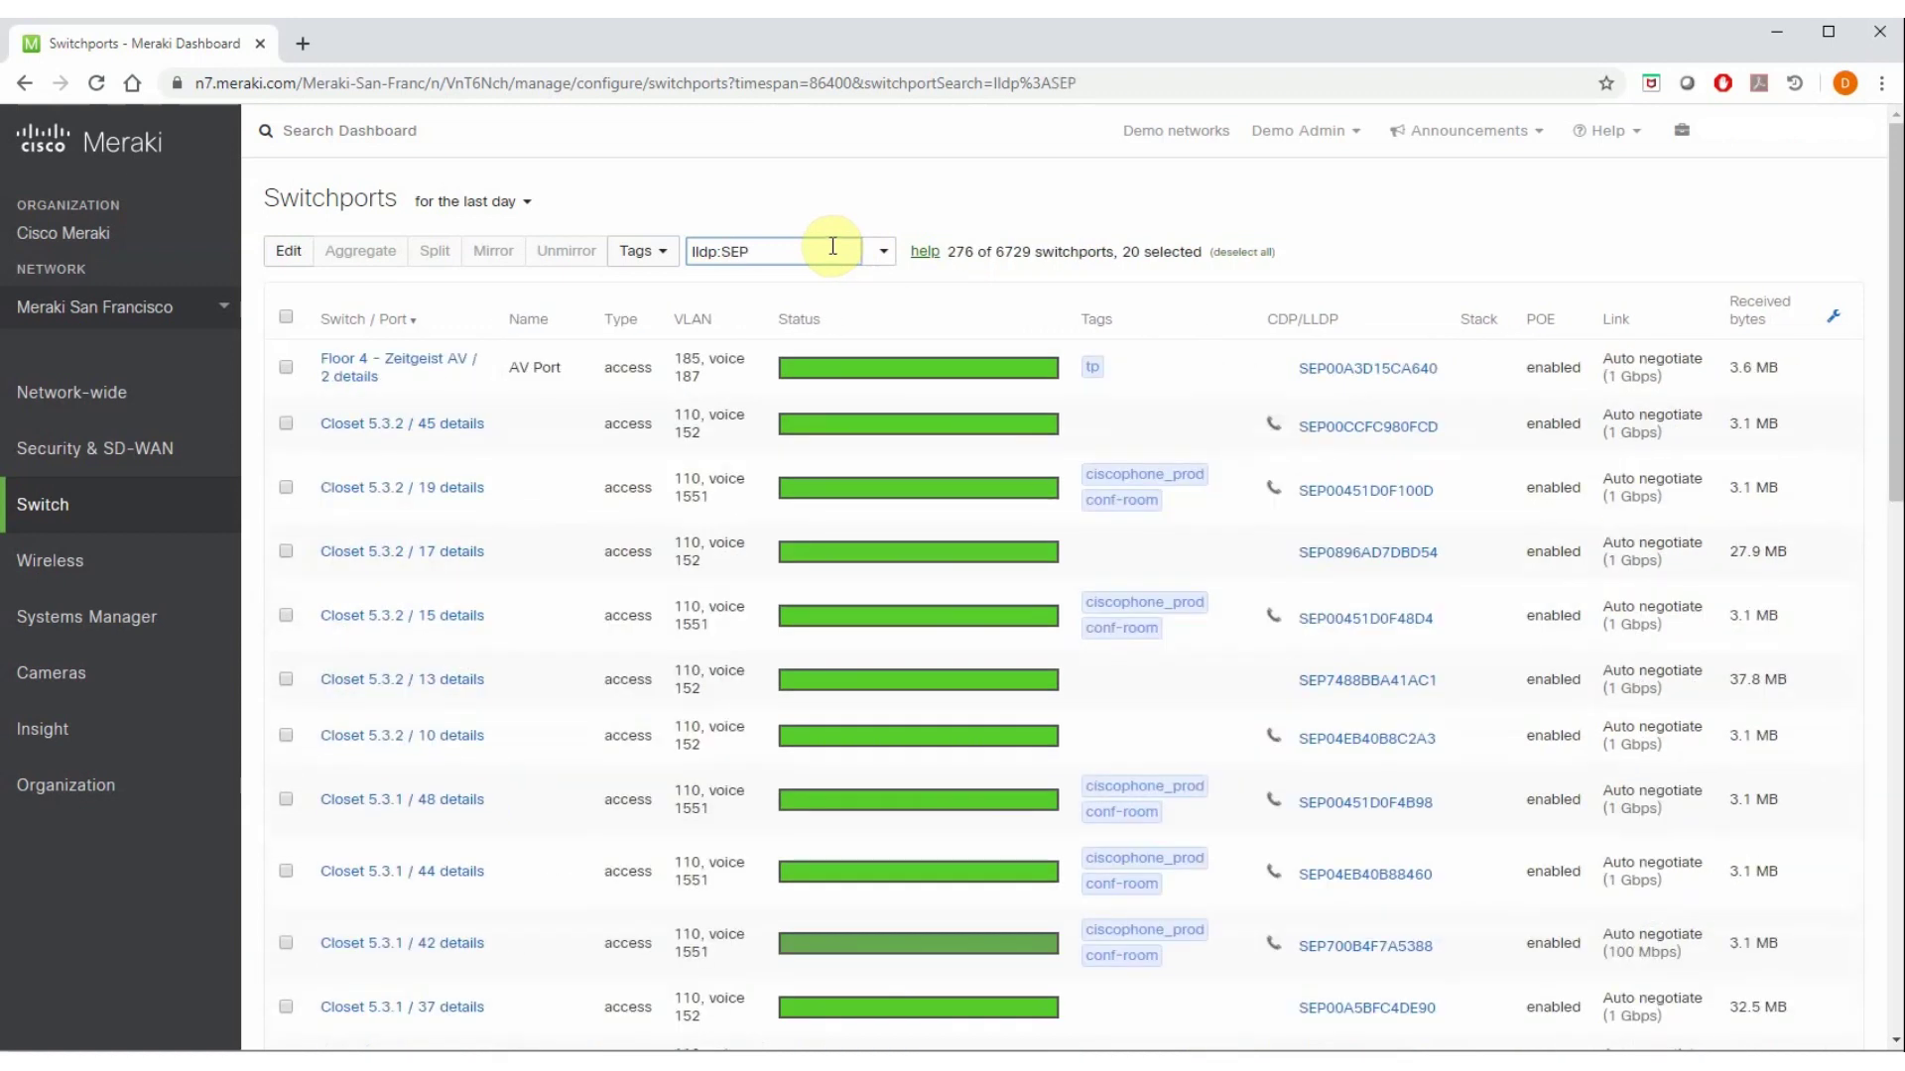
Step: Clear the switchport search query completely
{"action": "triple_click", "coordinate": [726, 250]}
{"action": "key", "text": "End"}
{"action": "key", "text": "BackSpace"}
{"action": "key", "text": "BackSpace"}
{"action": "key", "text": "BackSpace"}
{"action": "key", "text": "BackSpace"}
{"action": "key", "text": "BackSpace"}
{"action": "key", "text": "BackSpace"}
{"action": "key", "text": "BackSpace"}
{"action": "key", "text": "BackSpace"}
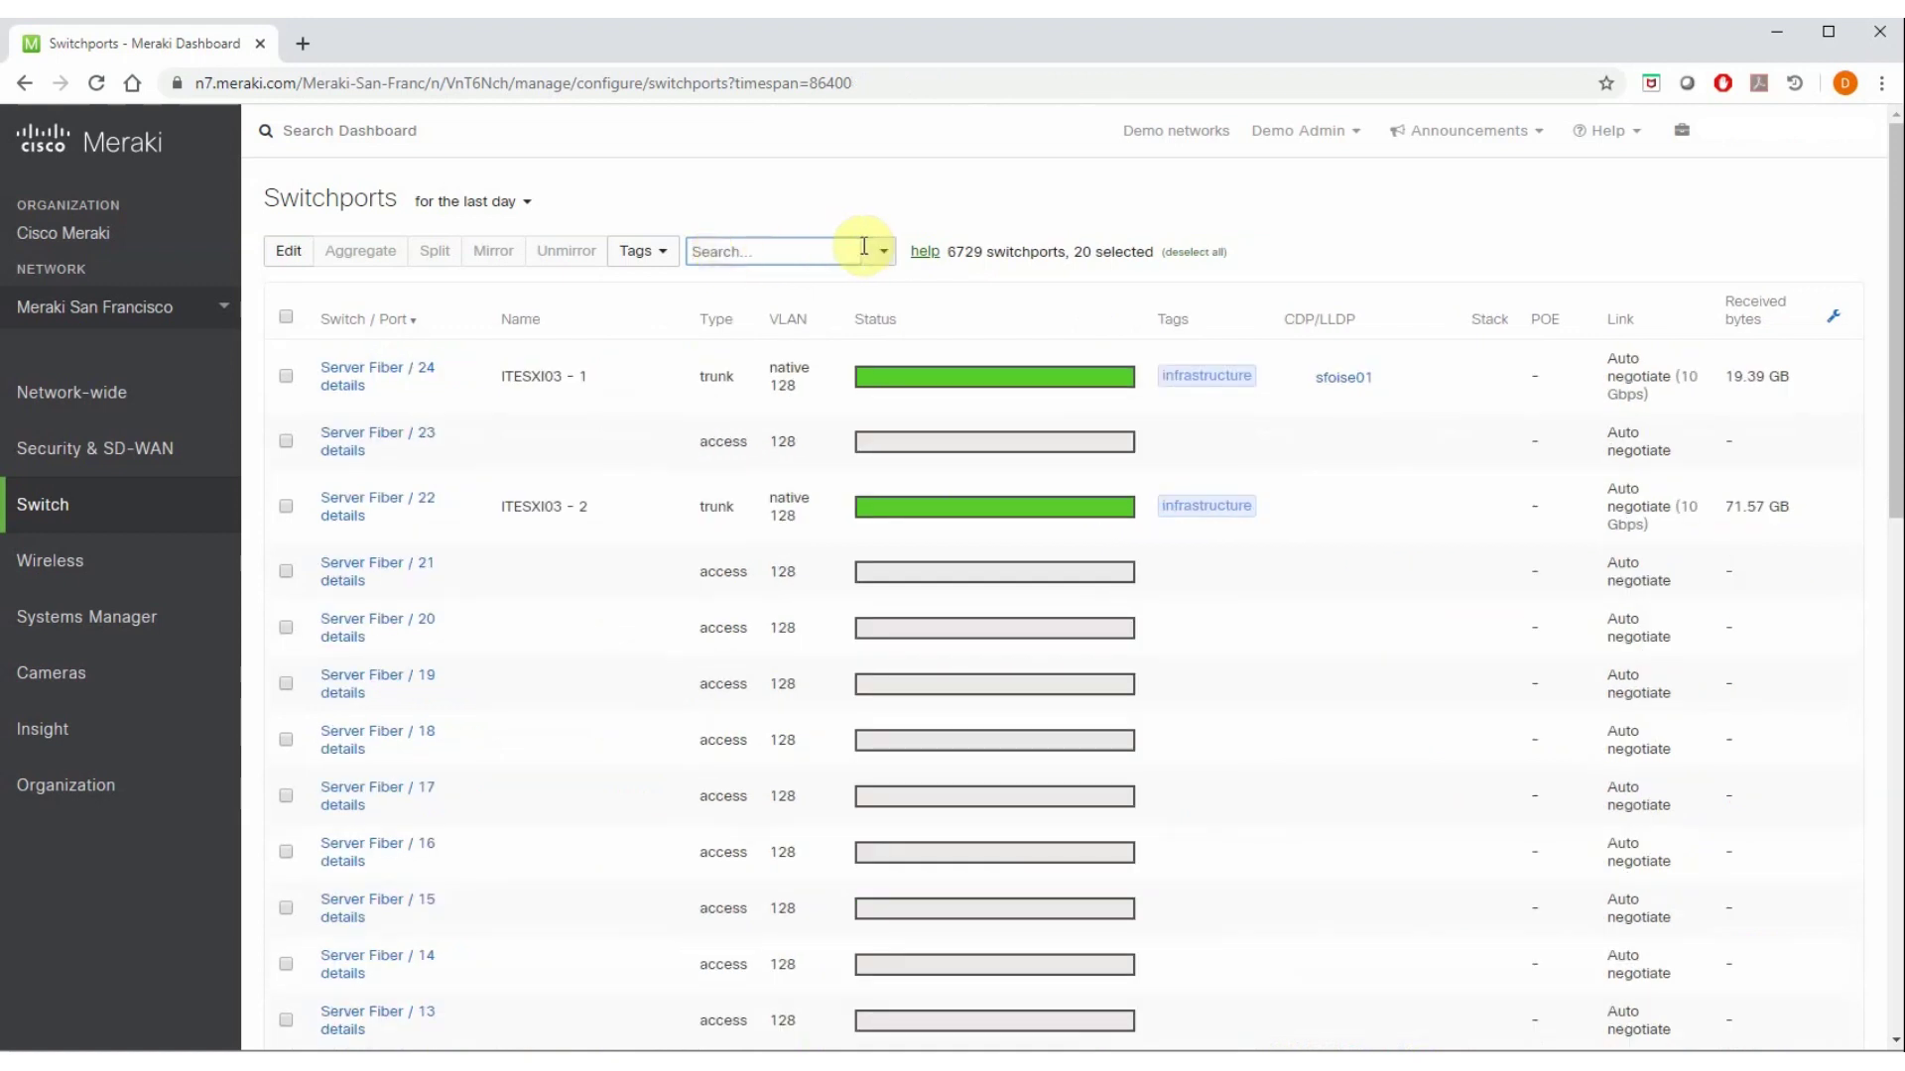
Step: Exclude both trunk and access ports with the filter options, joining the two conditions with AND instead of OR
{"action": "left_click", "coordinate": [883, 251]}
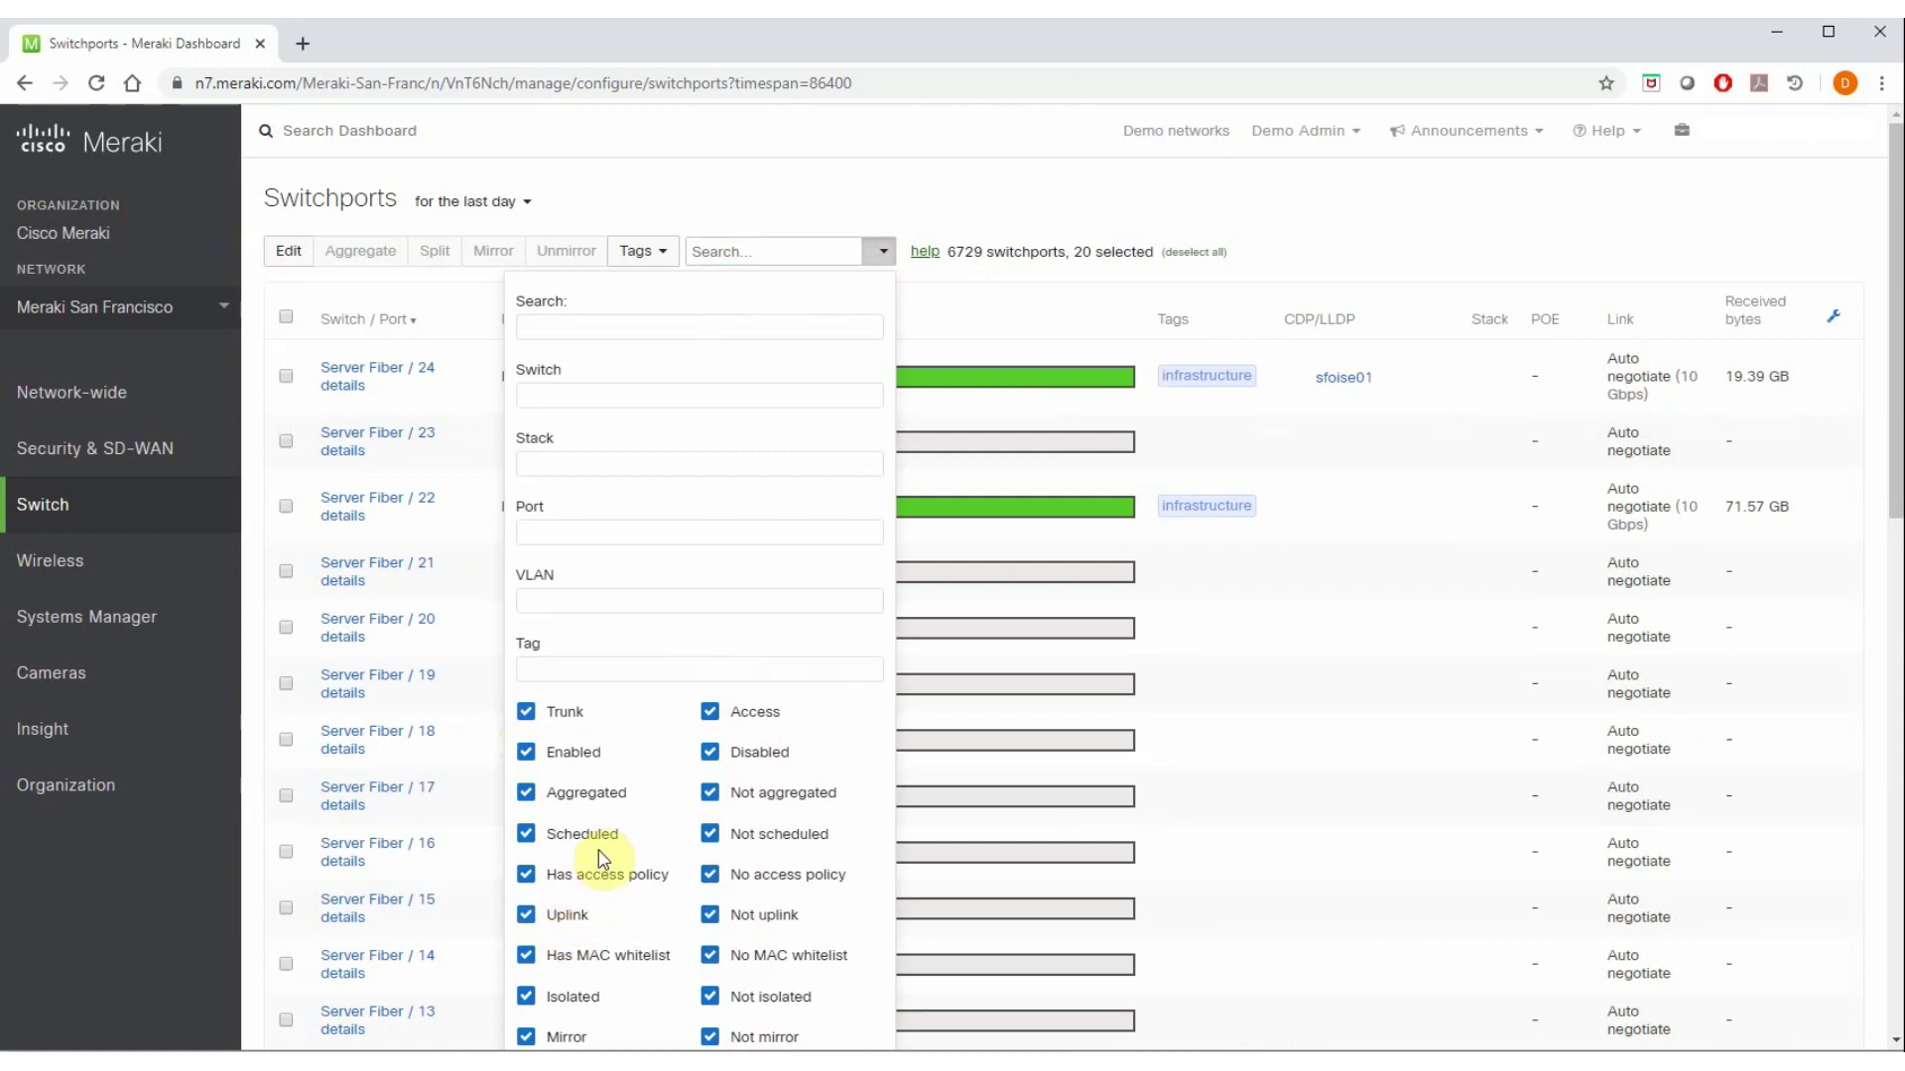
{"action": "left_click", "coordinate": [526, 714]}
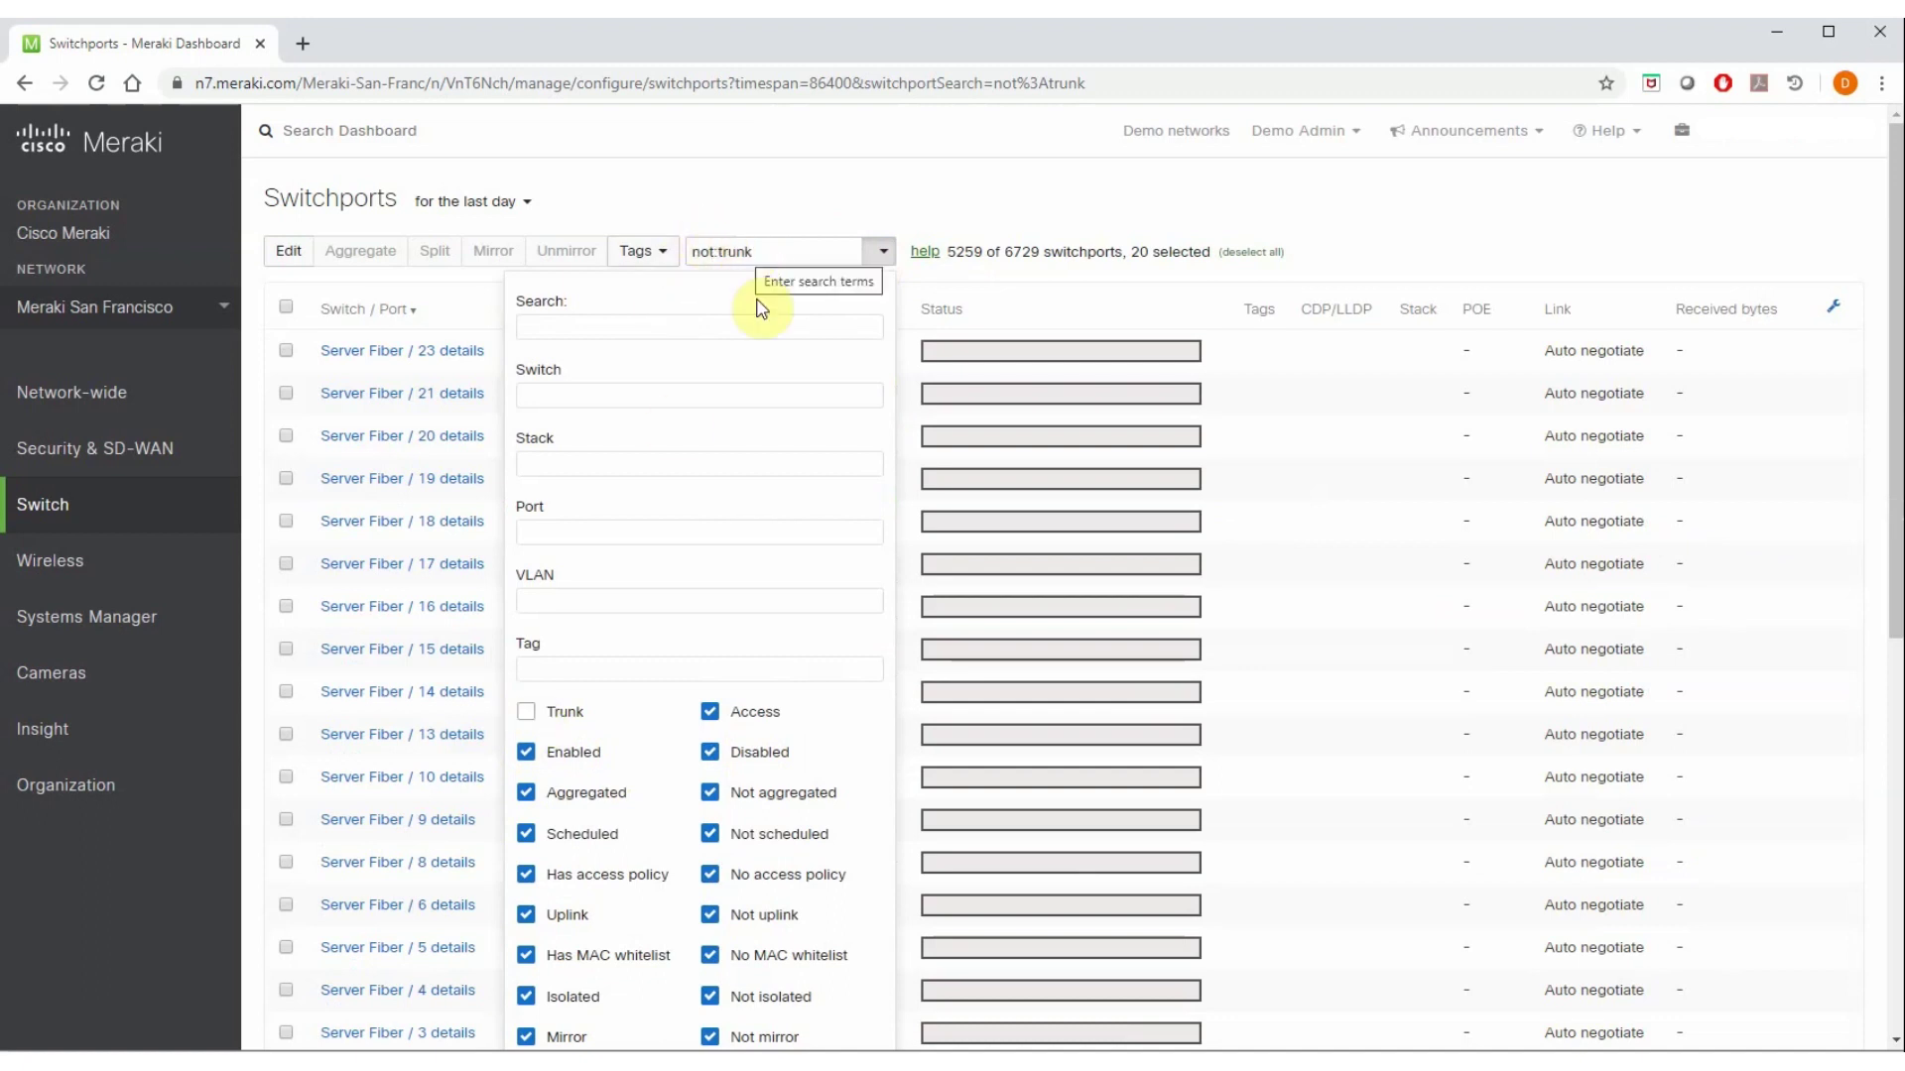
{"action": "left_click", "coordinate": [710, 715]}
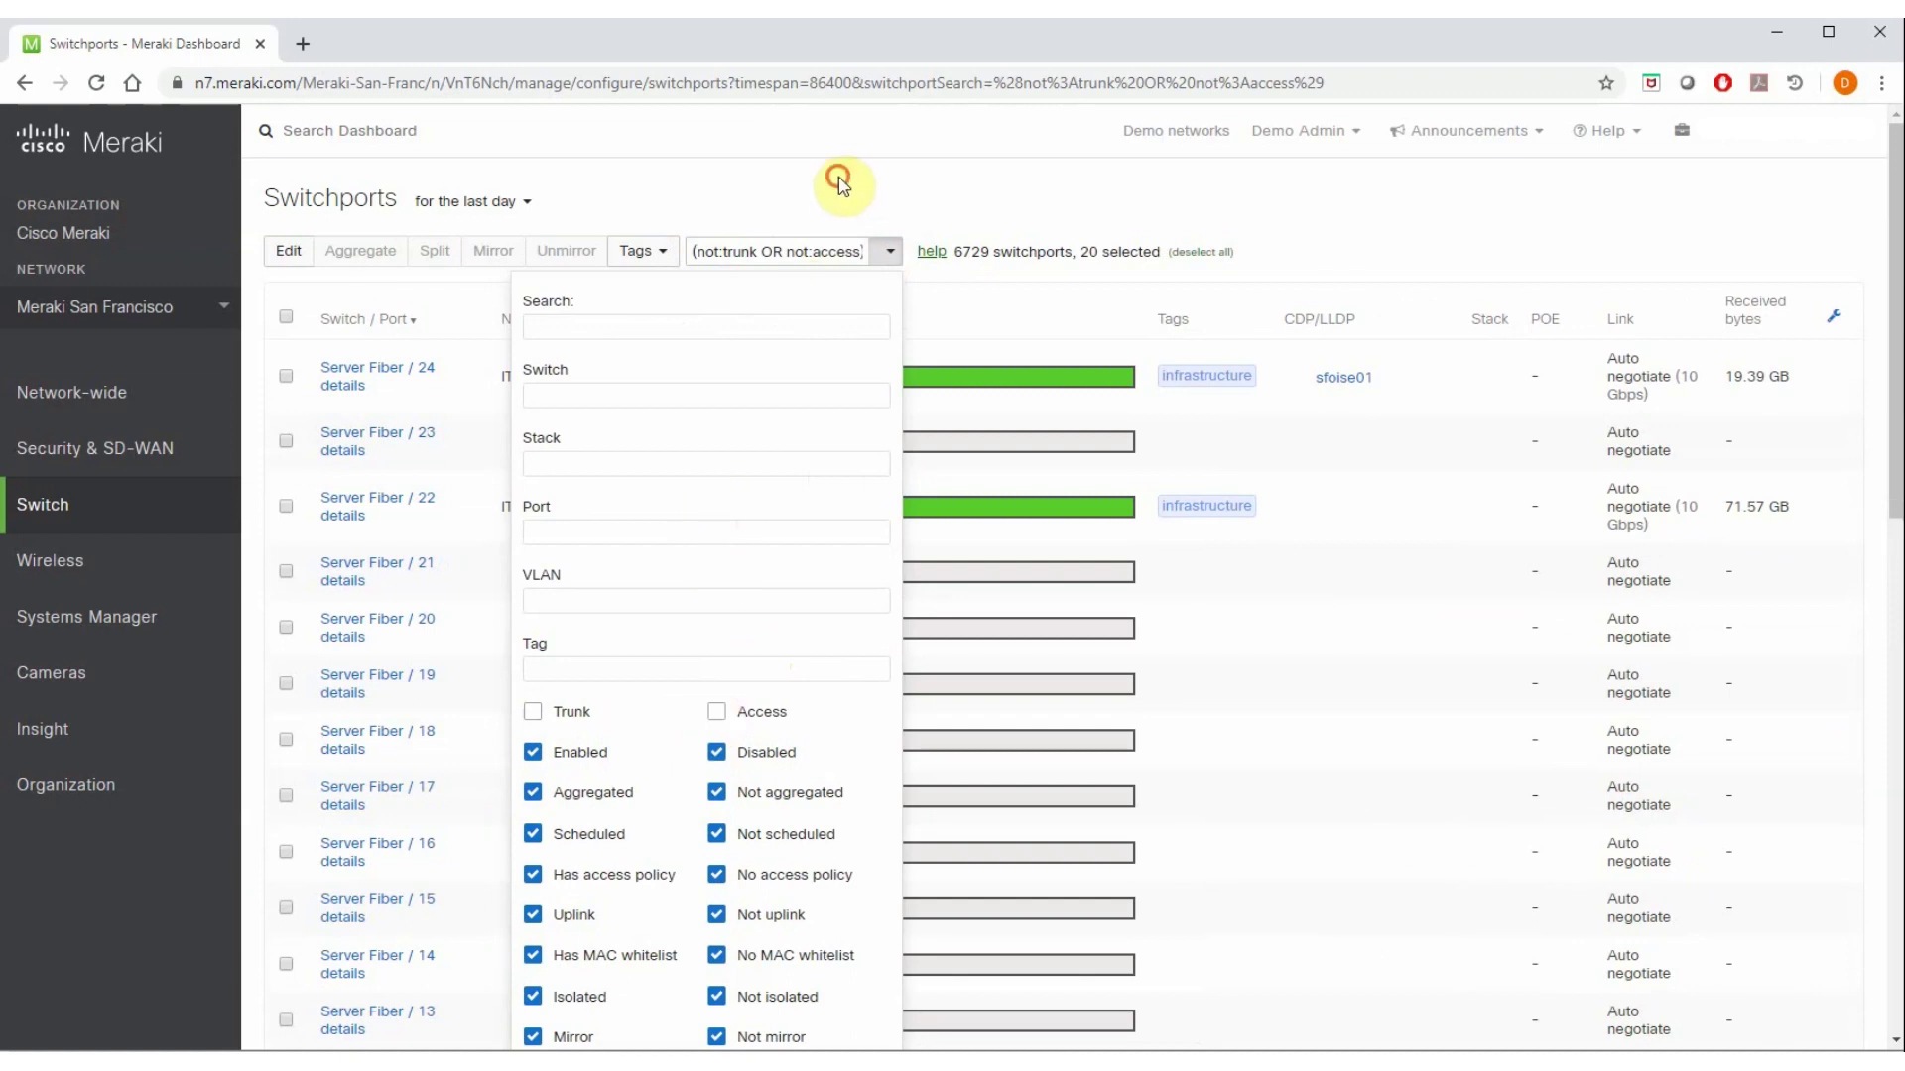
{"action": "left_click", "coordinate": [839, 184]}
{"action": "double_click", "coordinate": [769, 251]}
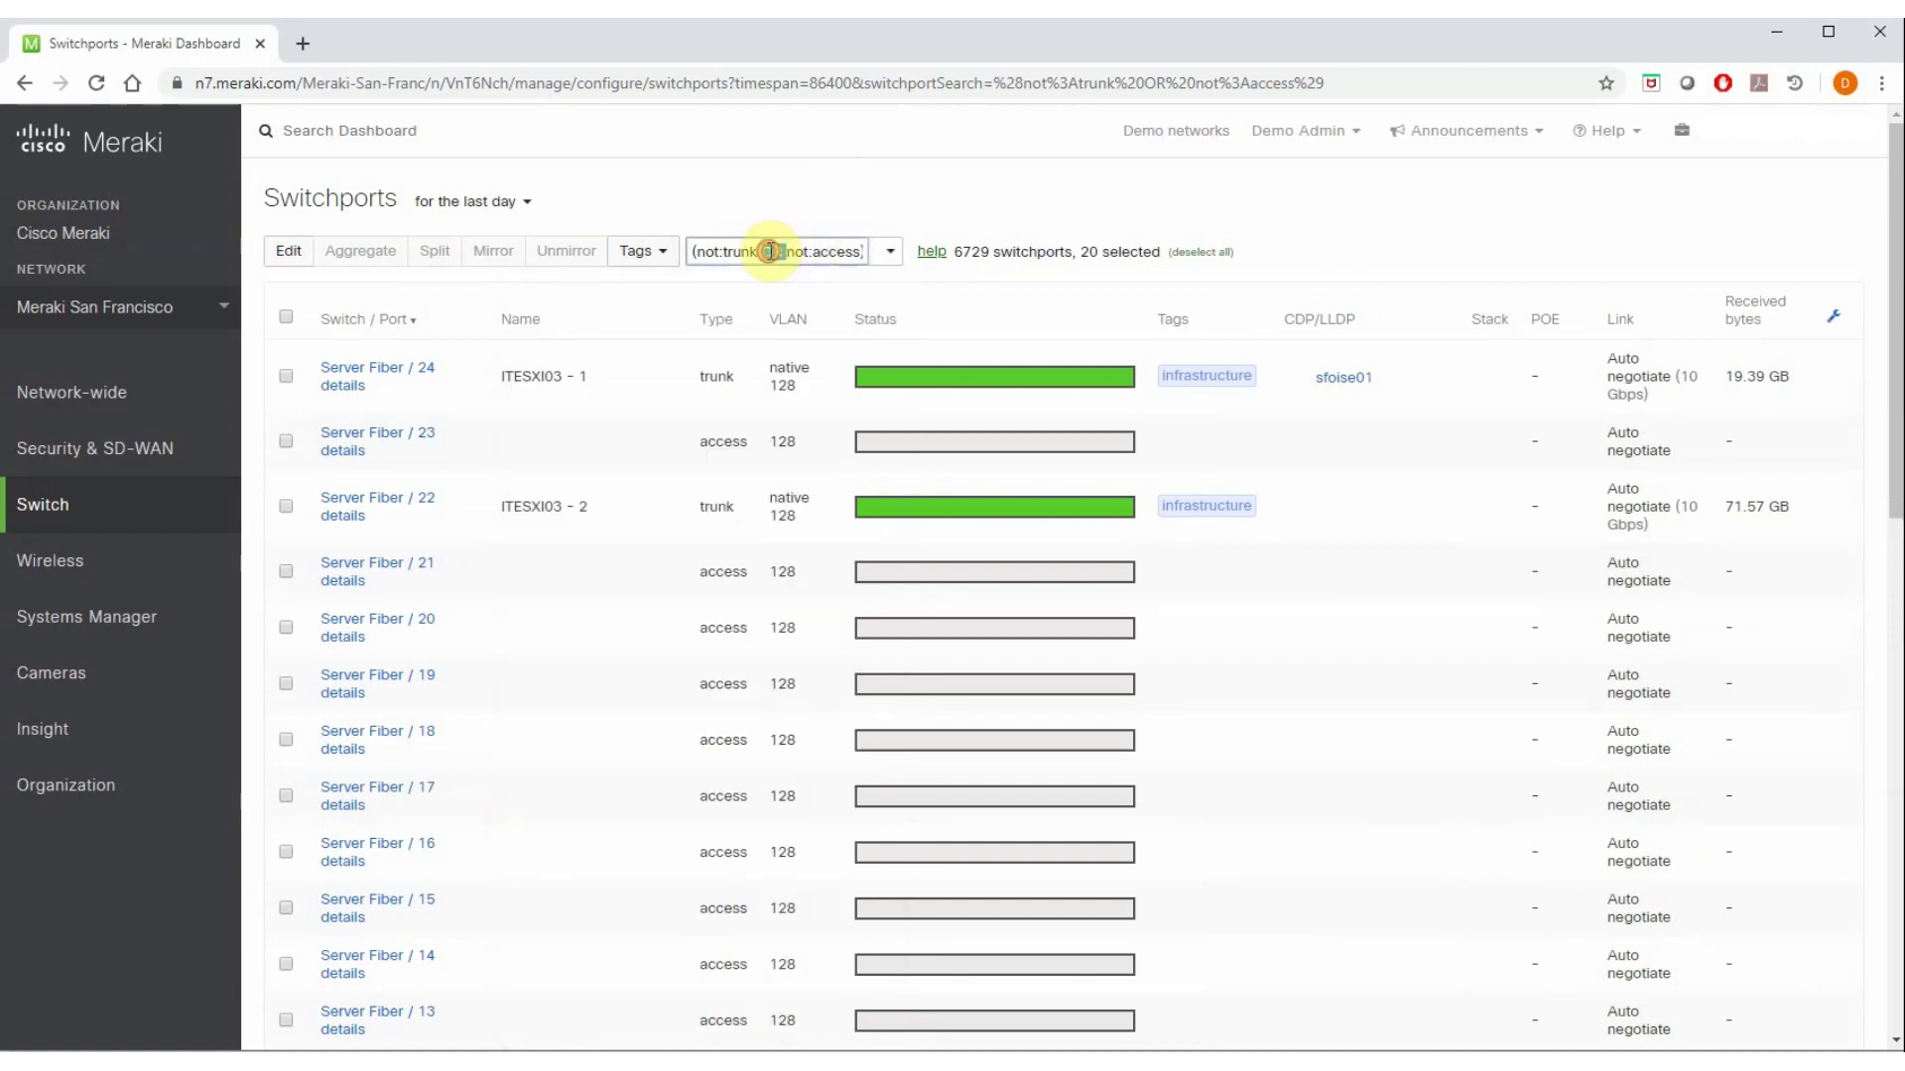
{"action": "type", "text": "AND"}
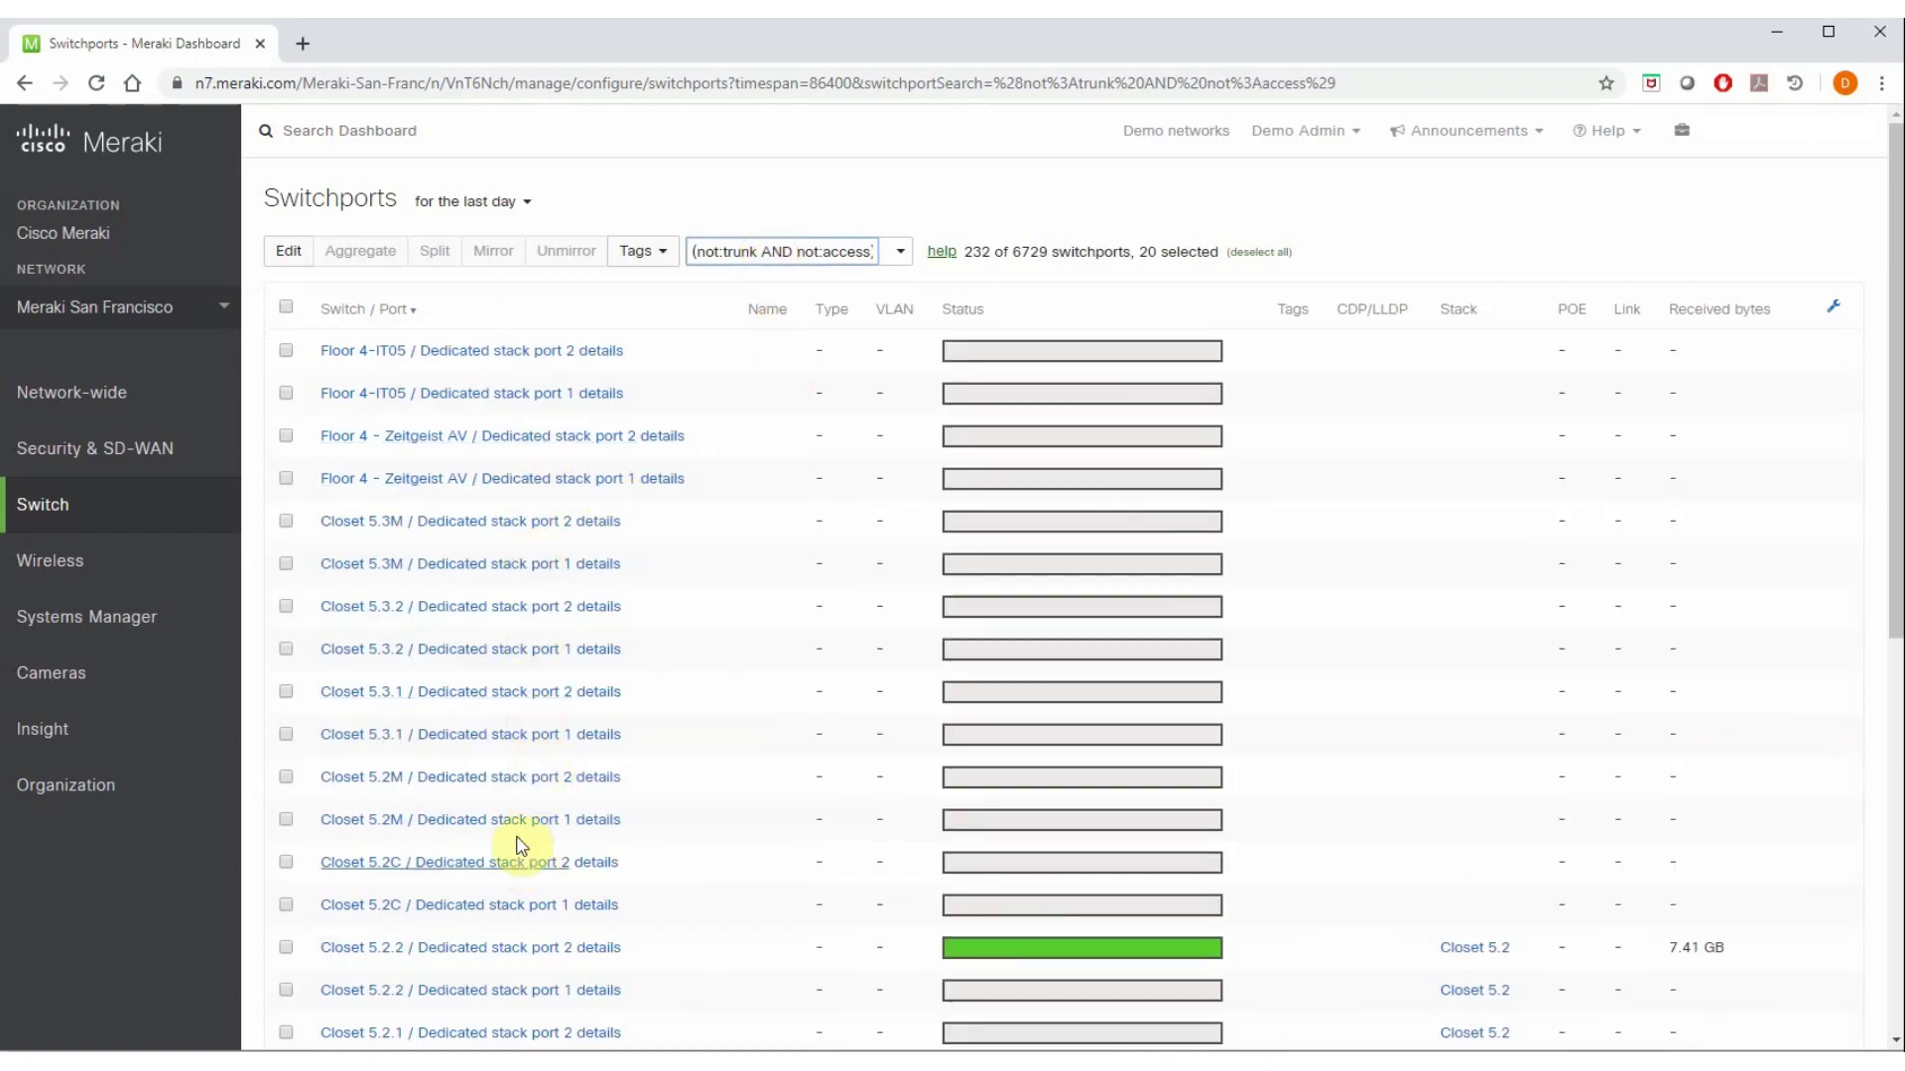
Step: Look over the filter options again and open the help documentation on switchport search terms
{"action": "left_click", "coordinate": [900, 251]}
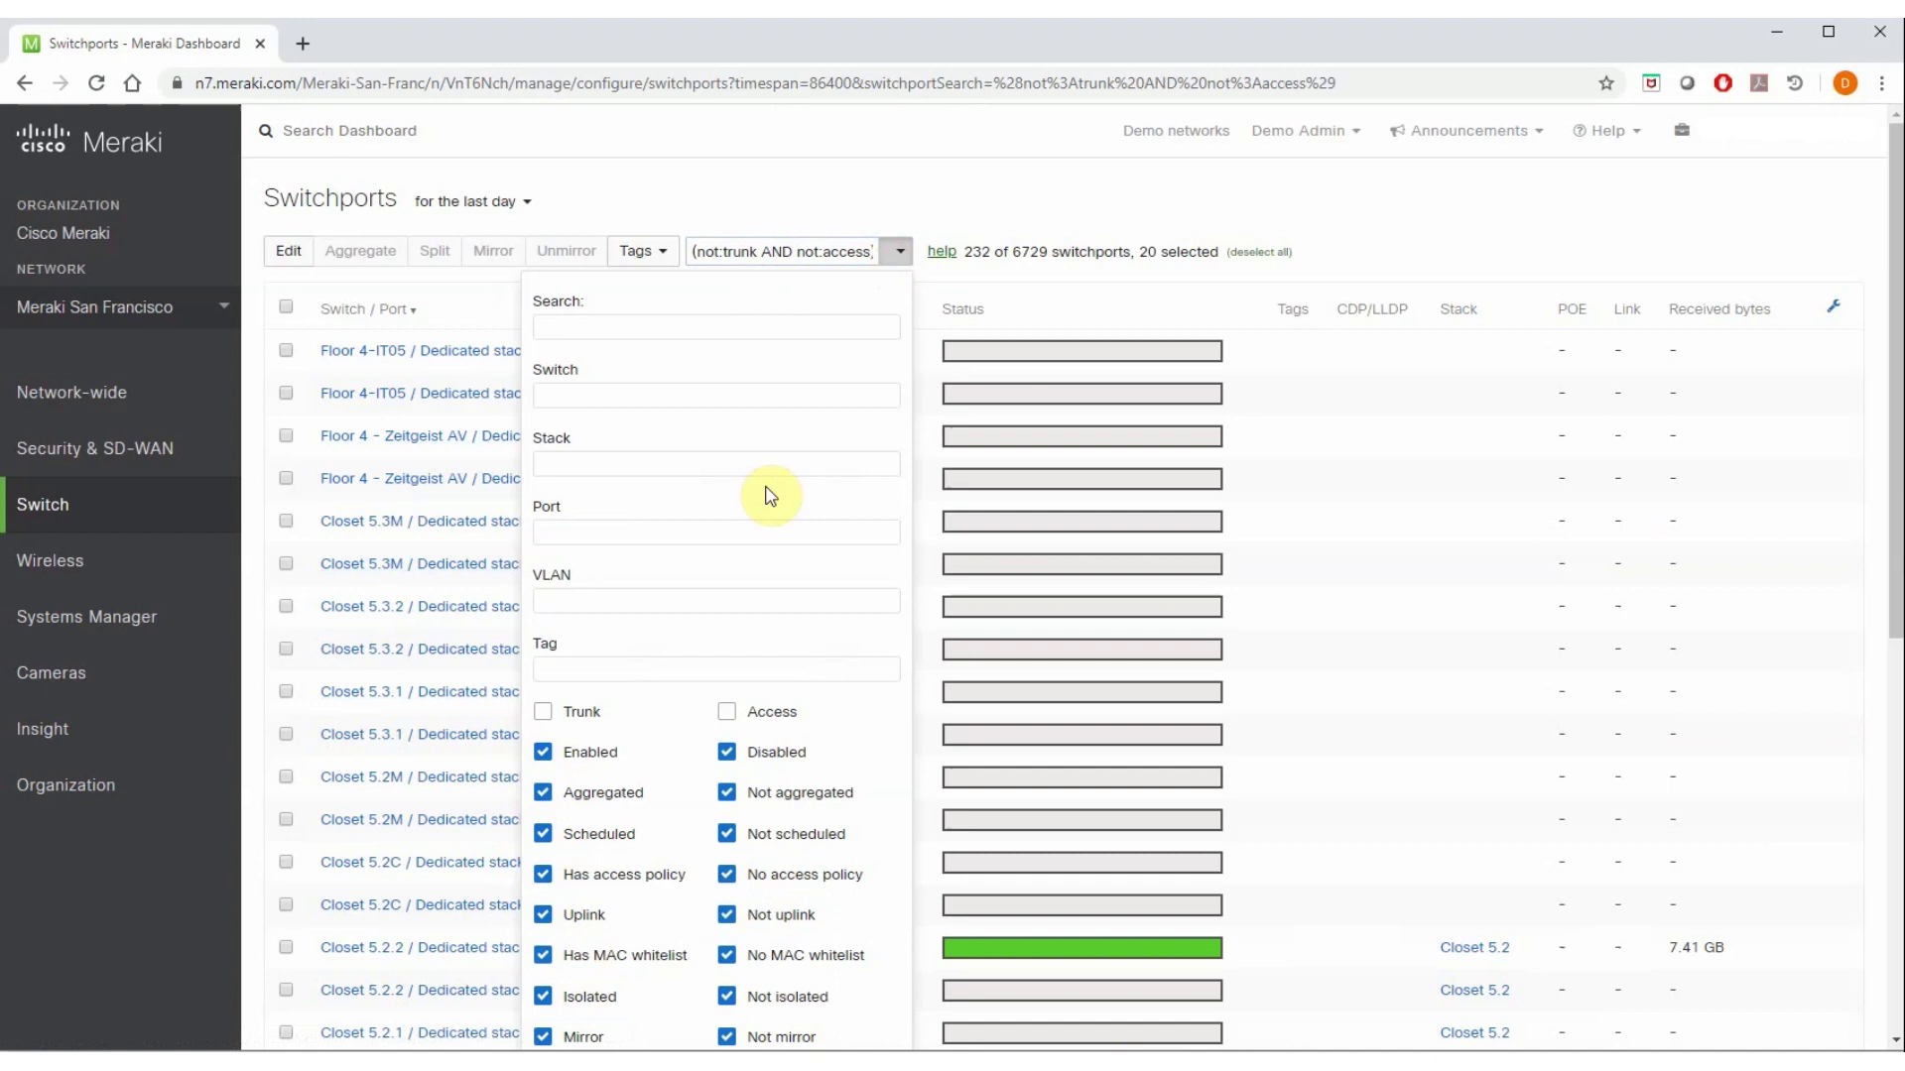
{"action": "left_click", "coordinate": [861, 201]}
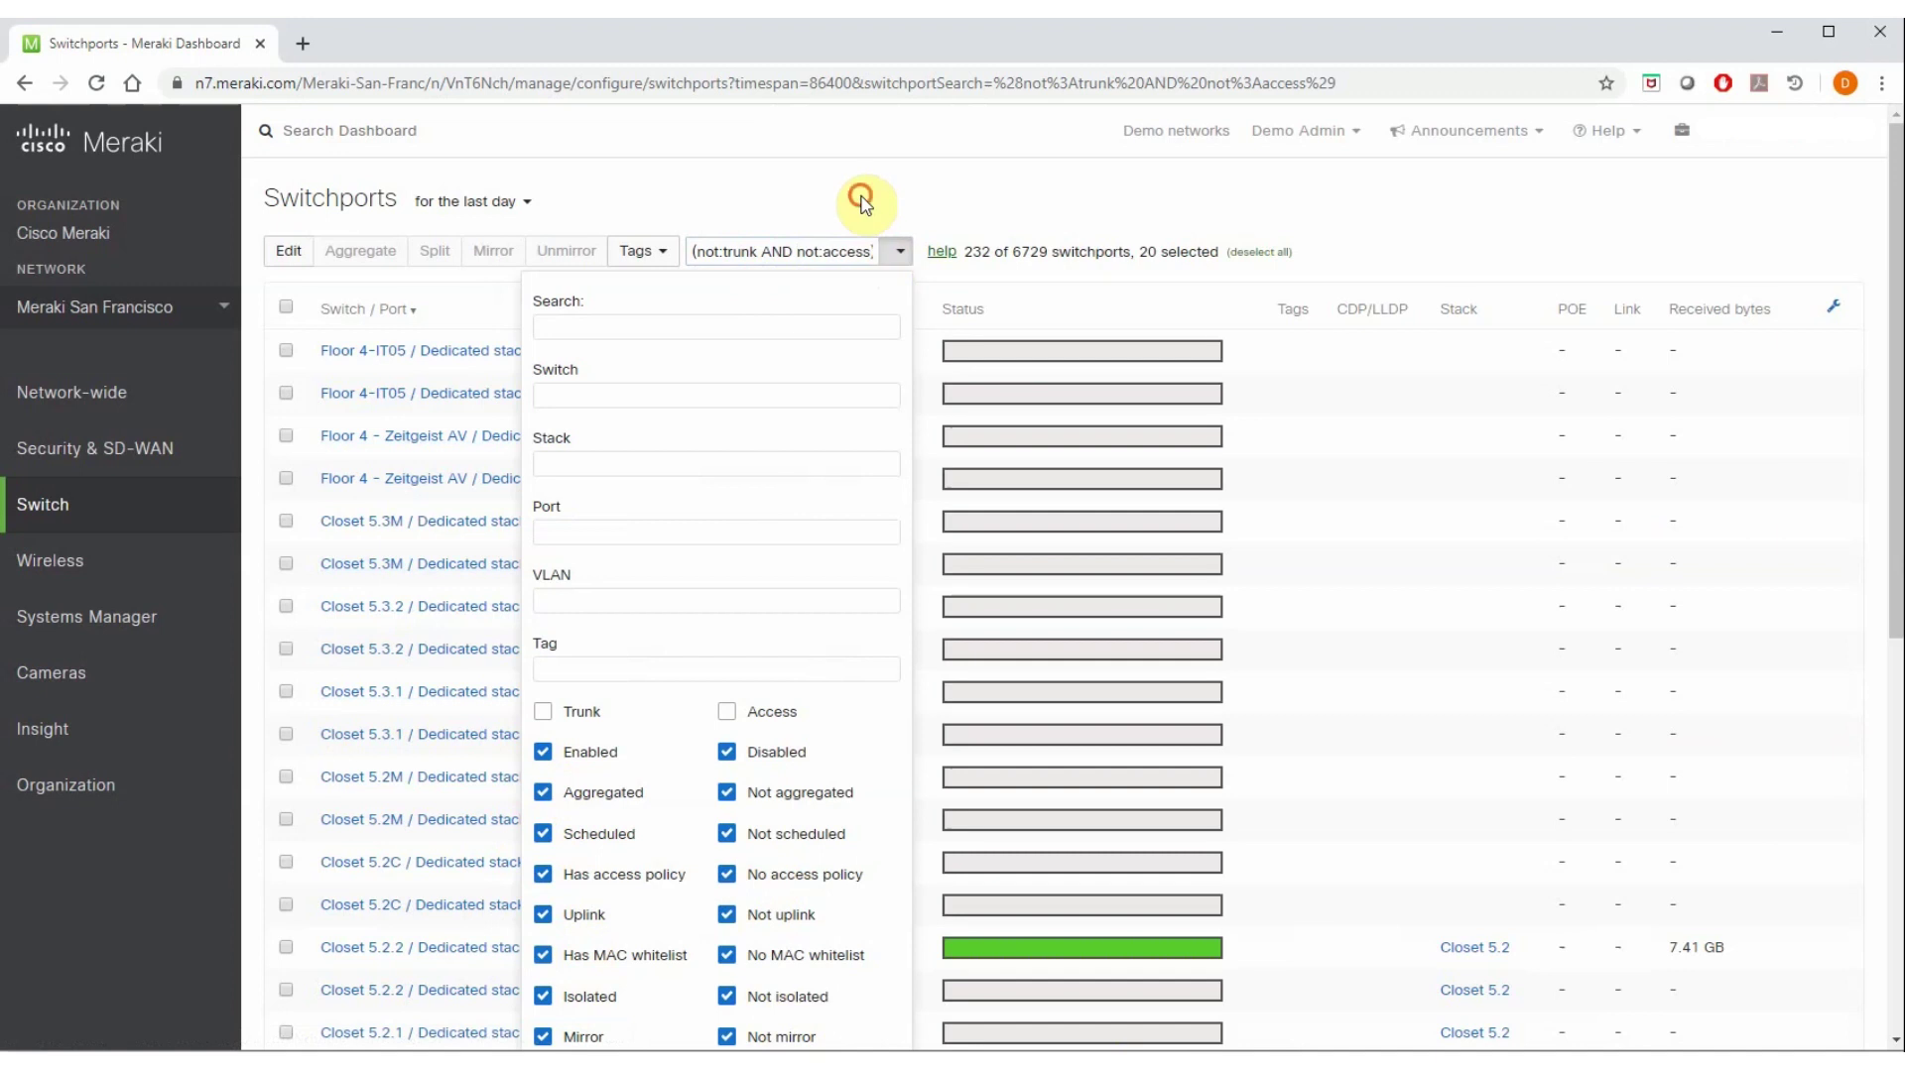
{"action": "left_click", "coordinate": [937, 254]}
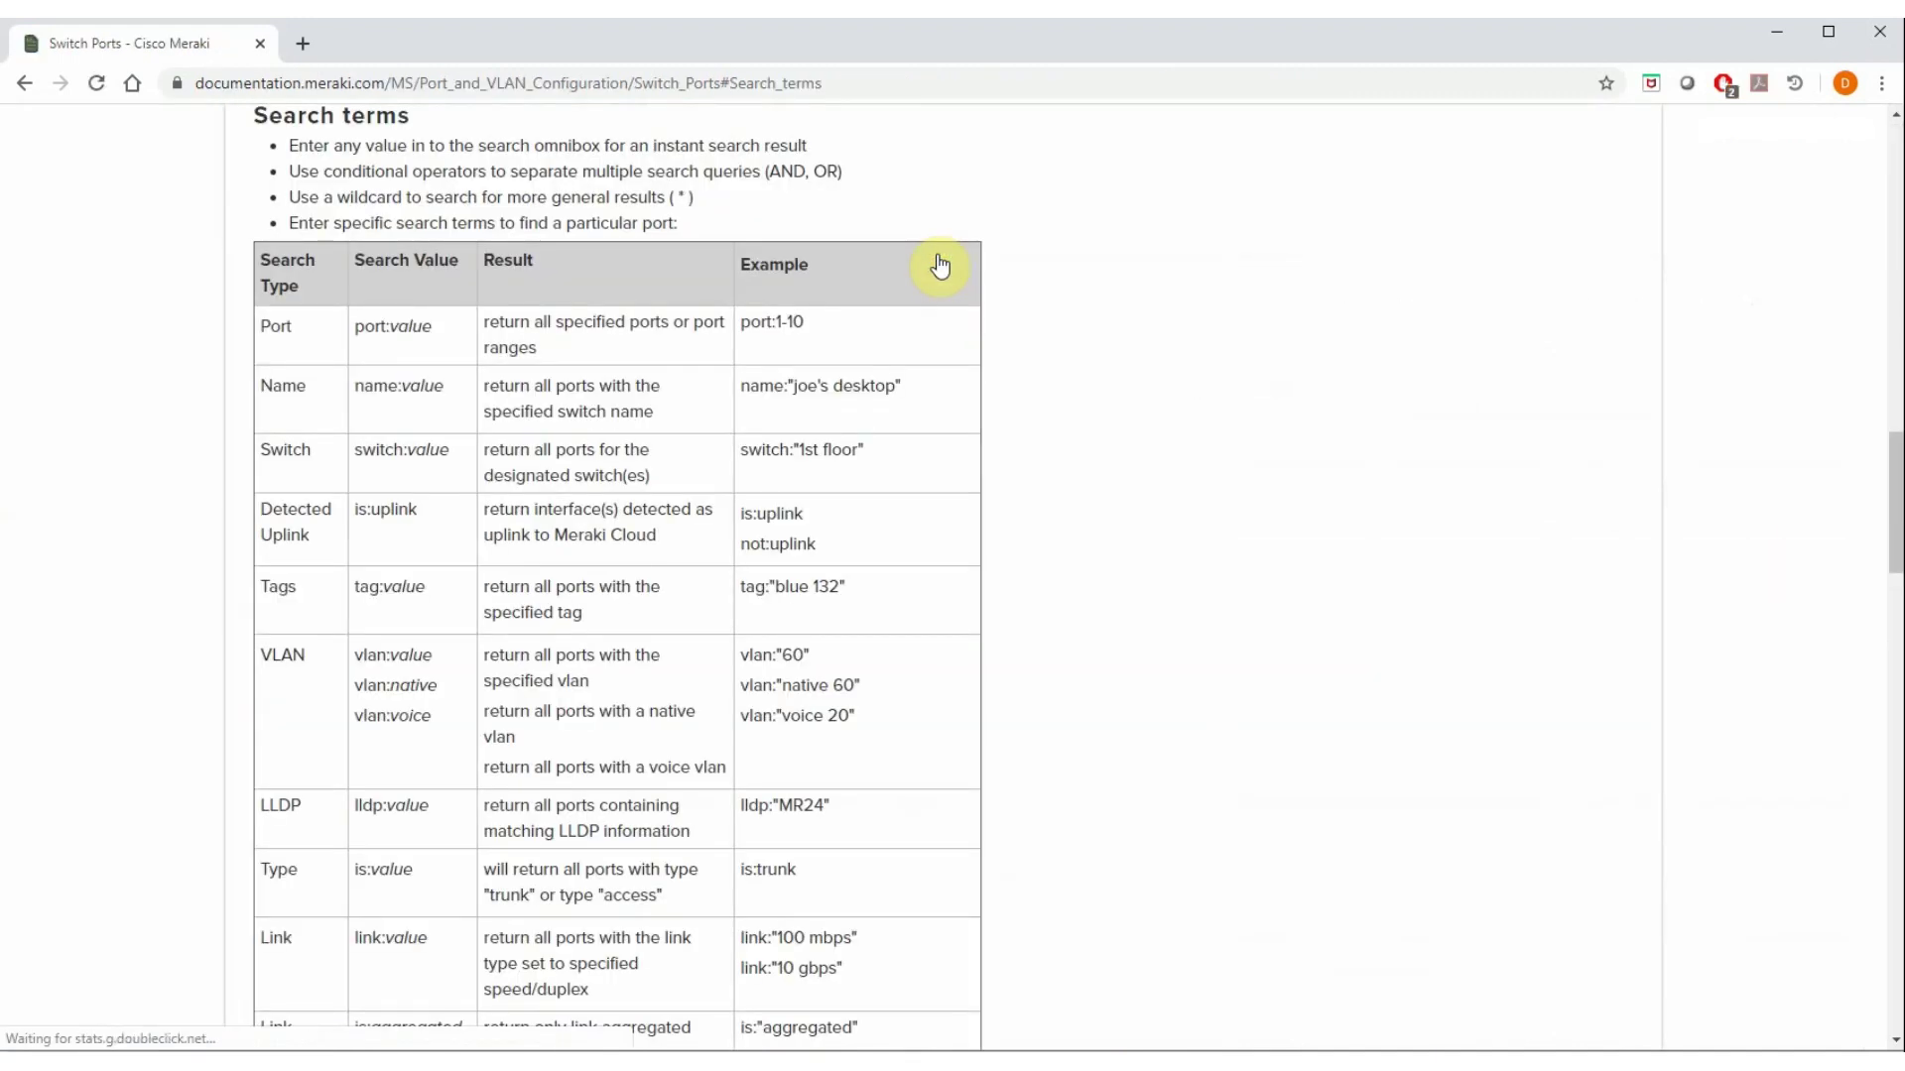